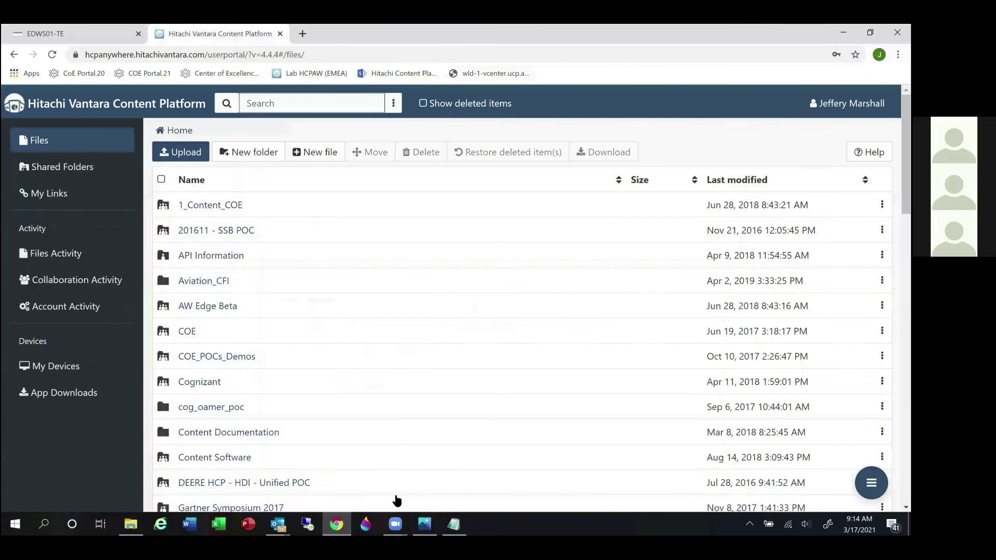
Step: Show the portal's Home file list, then the synced HCP Anywhere folder (47 items) in File Explorer
click(215, 32)
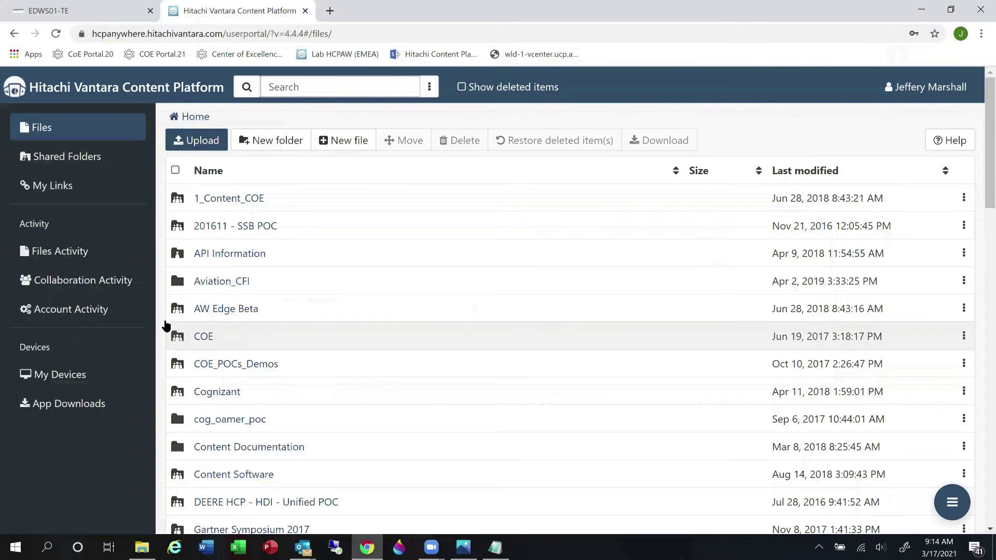
click(147, 547)
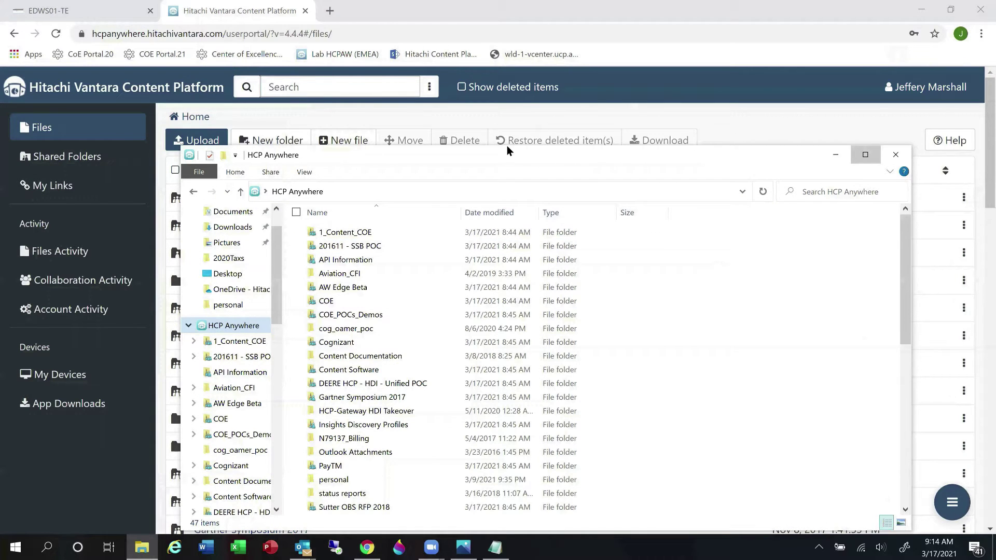
Step: Maximize the HCP Anywhere folder window to view a folder's info tip, then go back to the portal
key(super+Up)
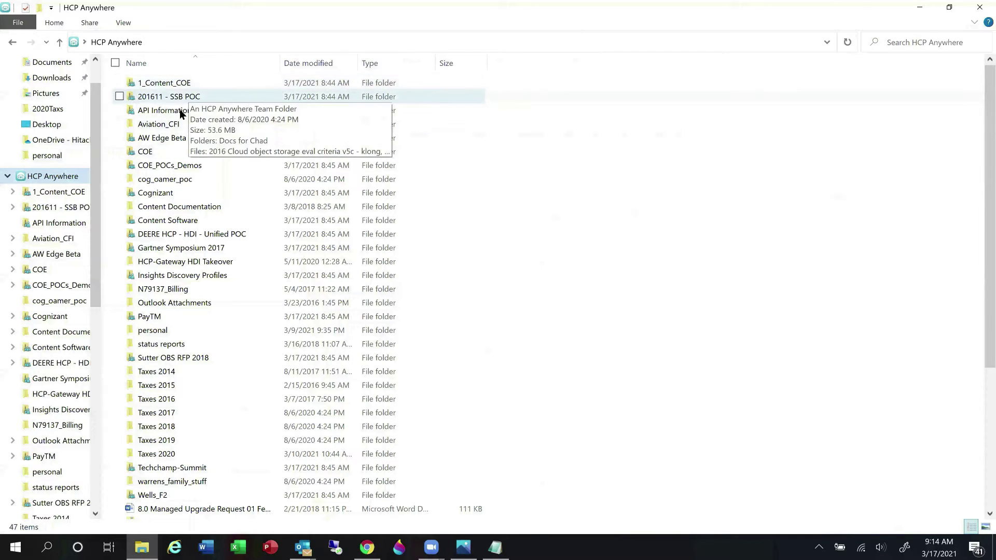
mouse_move(187, 97)
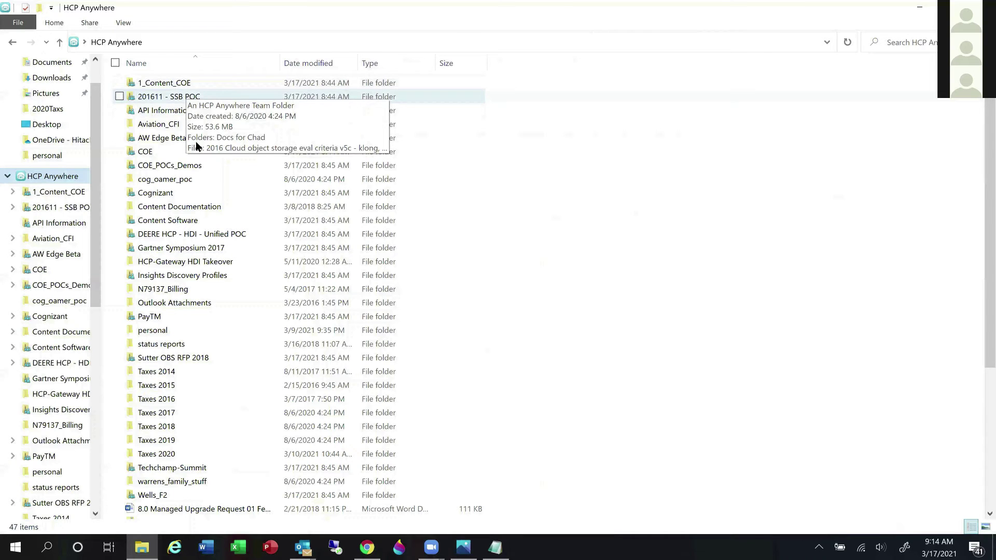
click(387, 548)
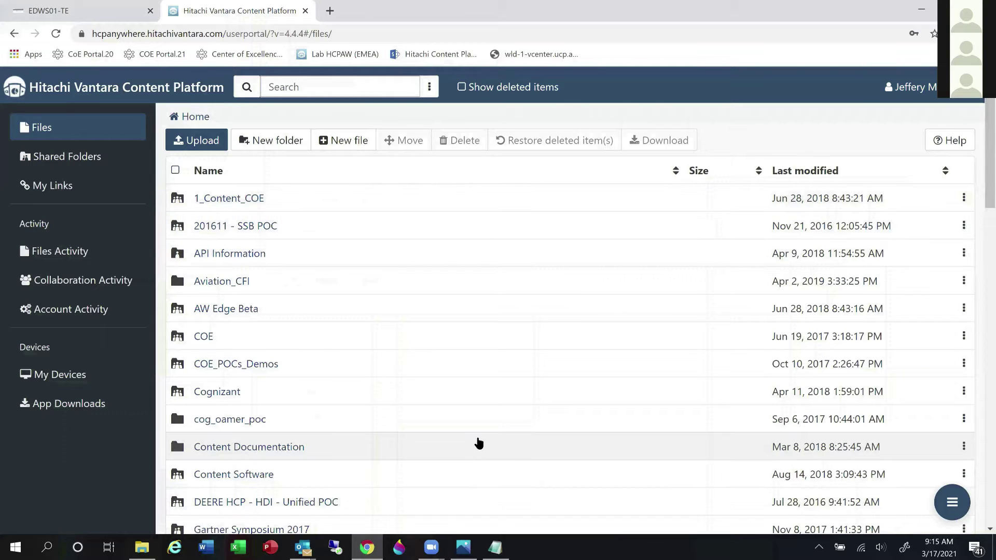
click(464, 547)
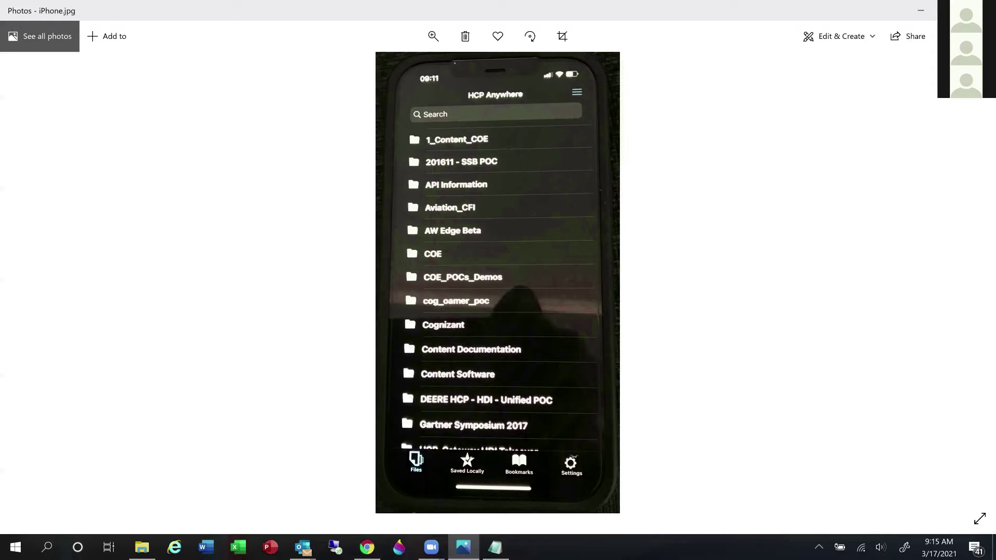
click(922, 12)
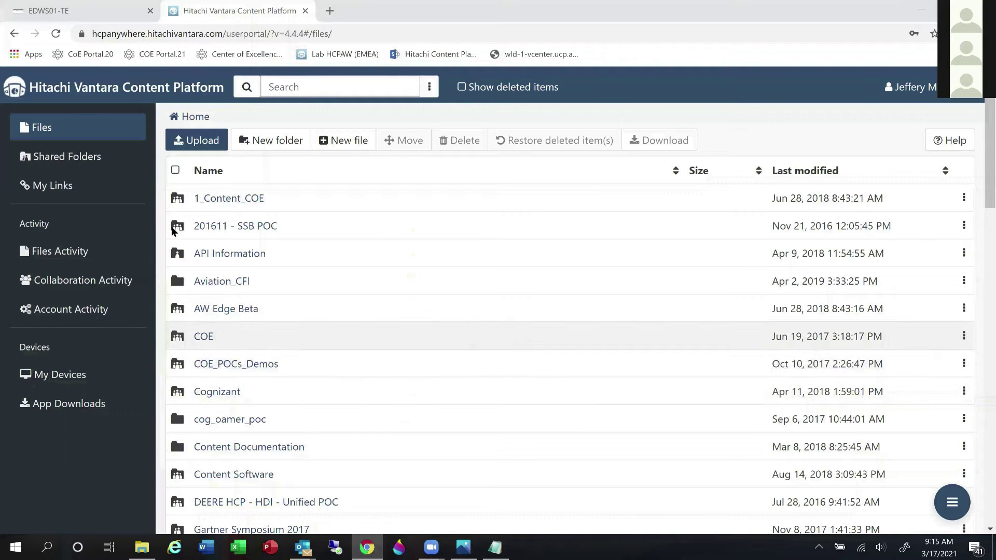
click(147, 547)
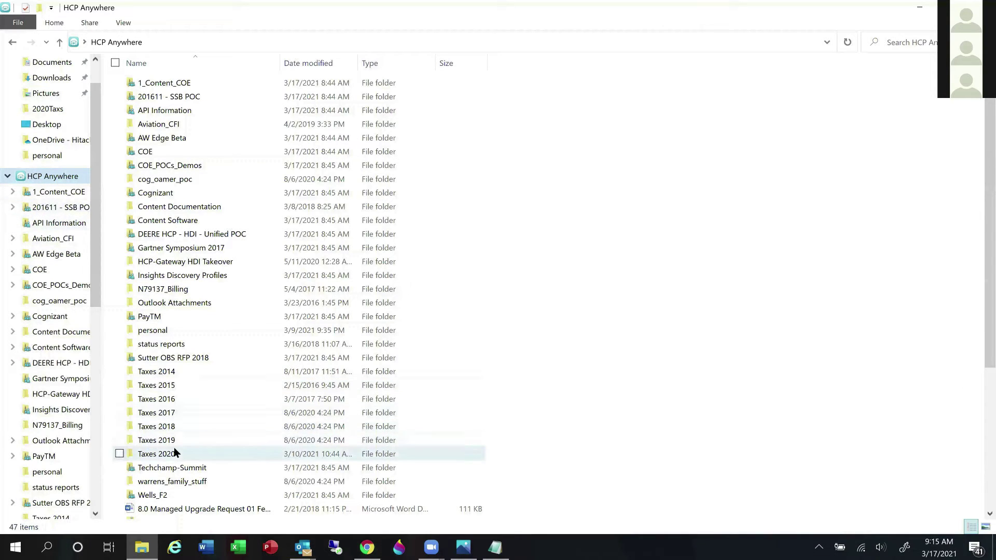
Step: Open the Taxes 2014 folder and bring up the context menu for the 2014 bank-activity sheet
click(166, 371)
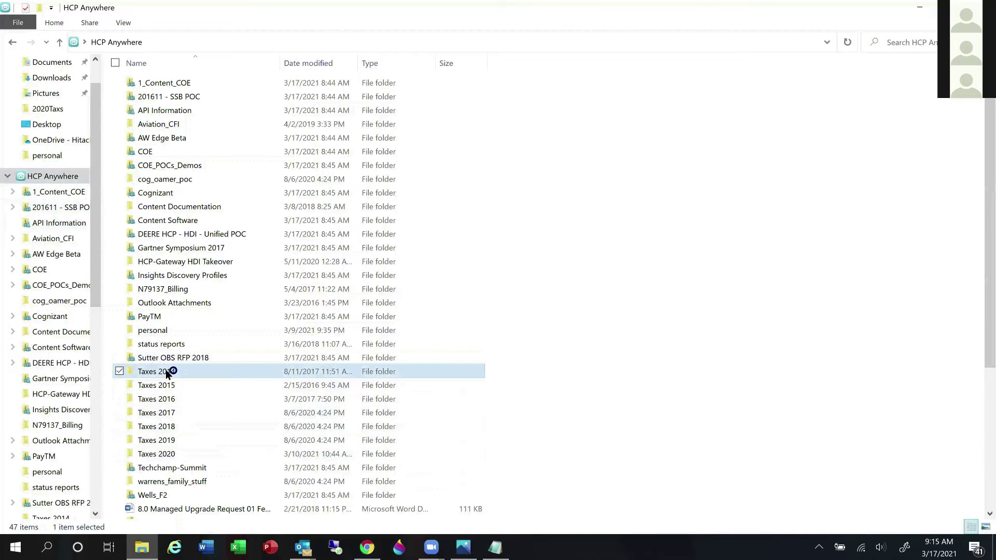
double_click(166, 371)
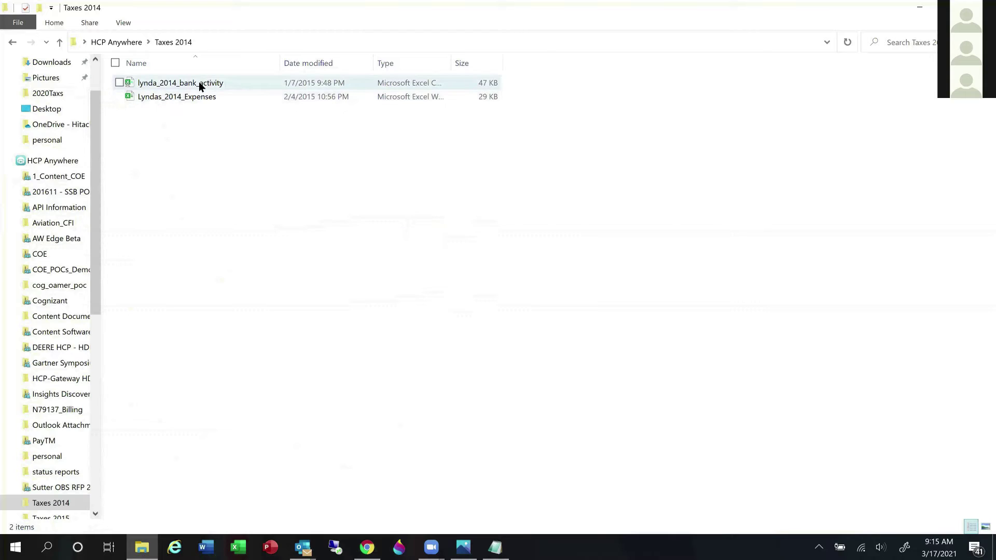
click(199, 83)
right_click(199, 83)
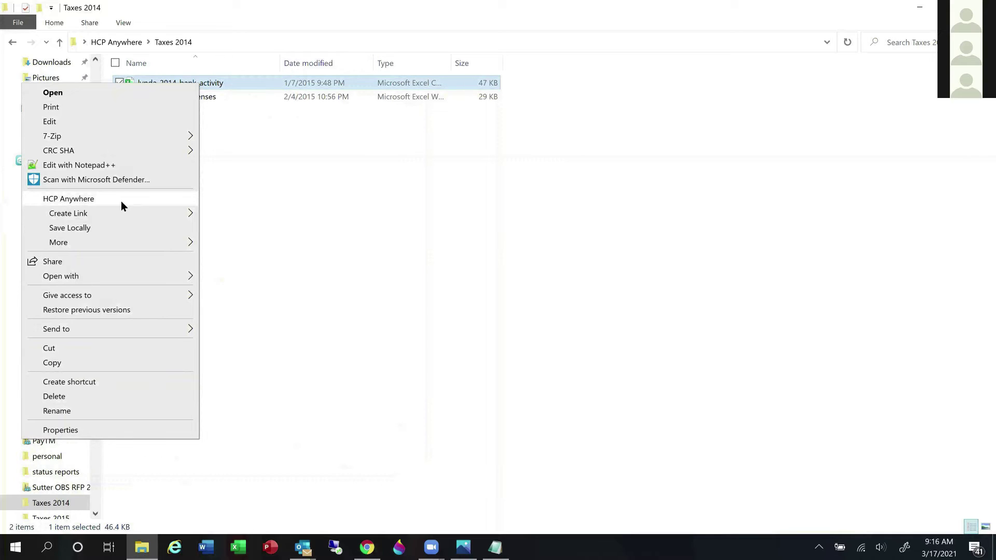
Step: Show HCP Anywhere's Create Link and Save Locally options for lynda_2014_bank_activity
mouse_move(119, 214)
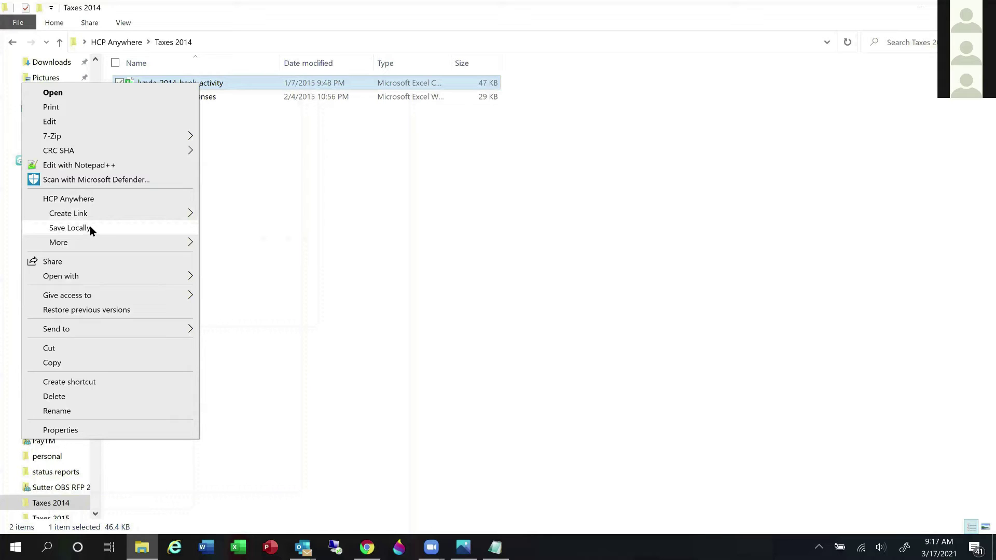
Step: Reveal Open in User Portal and File History under More, then return to the portal's file list
mouse_move(149, 245)
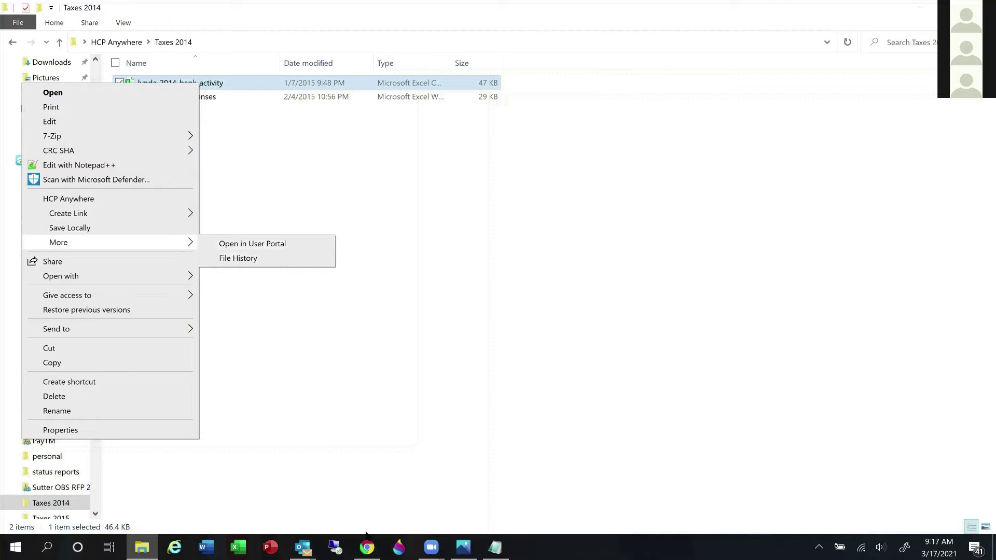
click(367, 548)
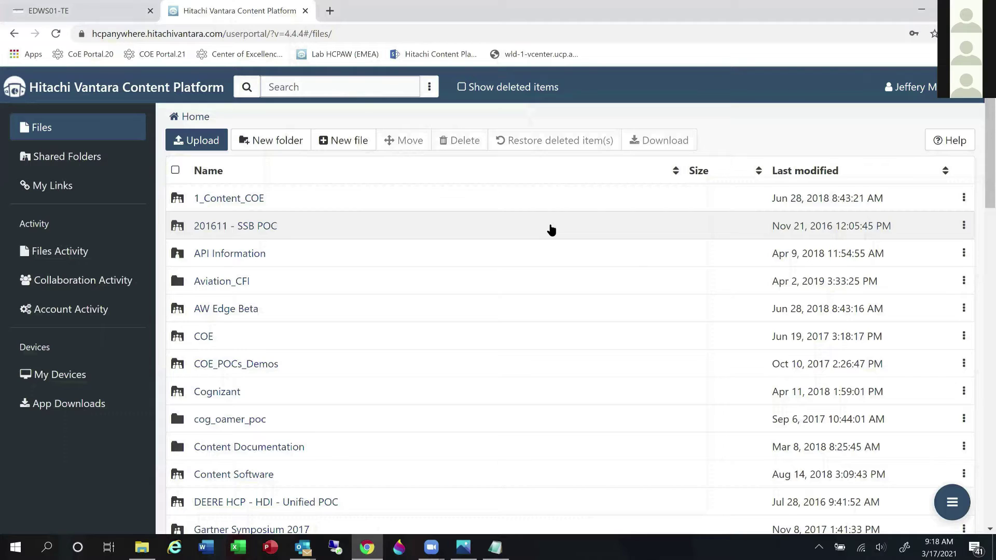
scroll(552, 230, down, 10)
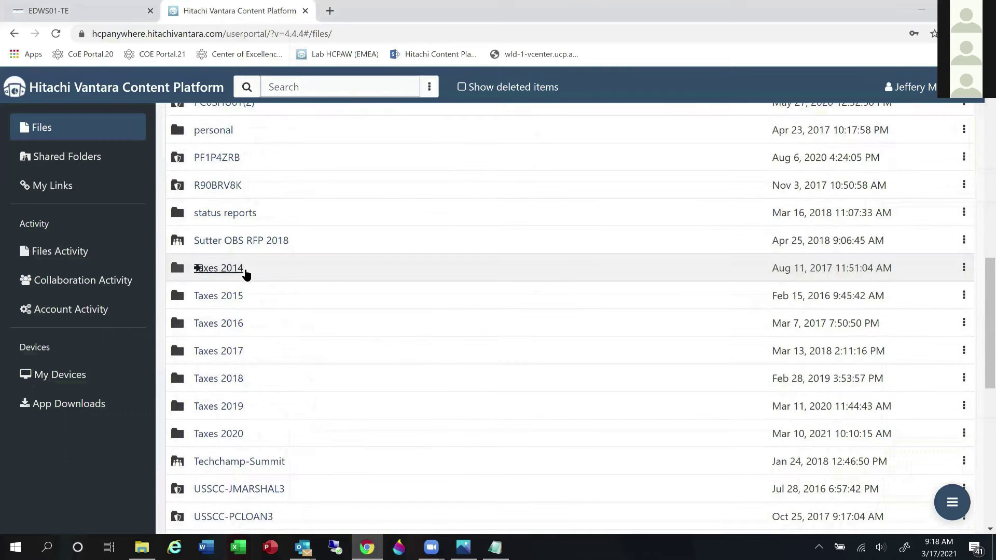
Step: Open Taxes 2014 in the portal and show the actions for lynda_2014_bank_activity.CSV
click(246, 274)
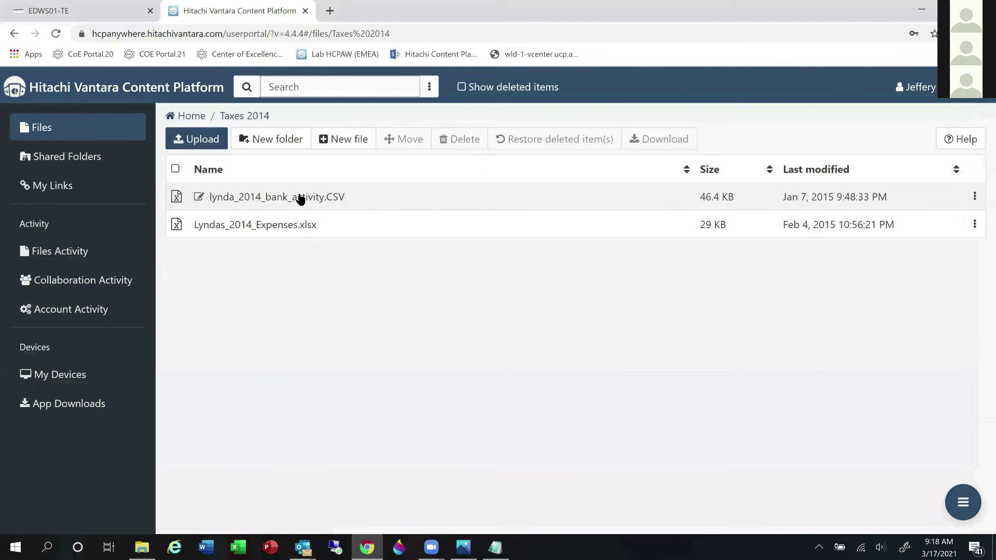
click(974, 199)
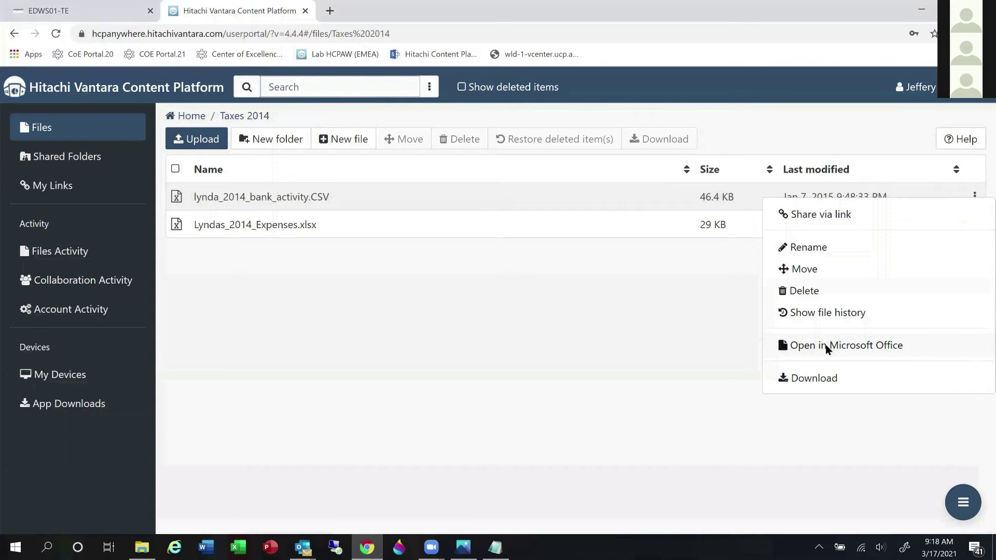
Step: Open the bank-activity CSV in Office Online, close it, and turn on Show deleted items
click(828, 346)
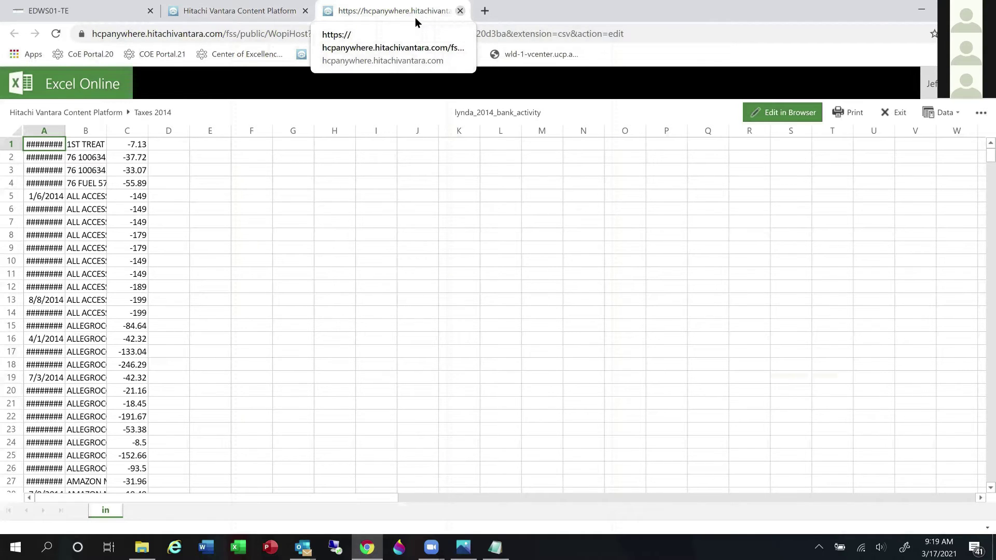
key(ctrl+w)
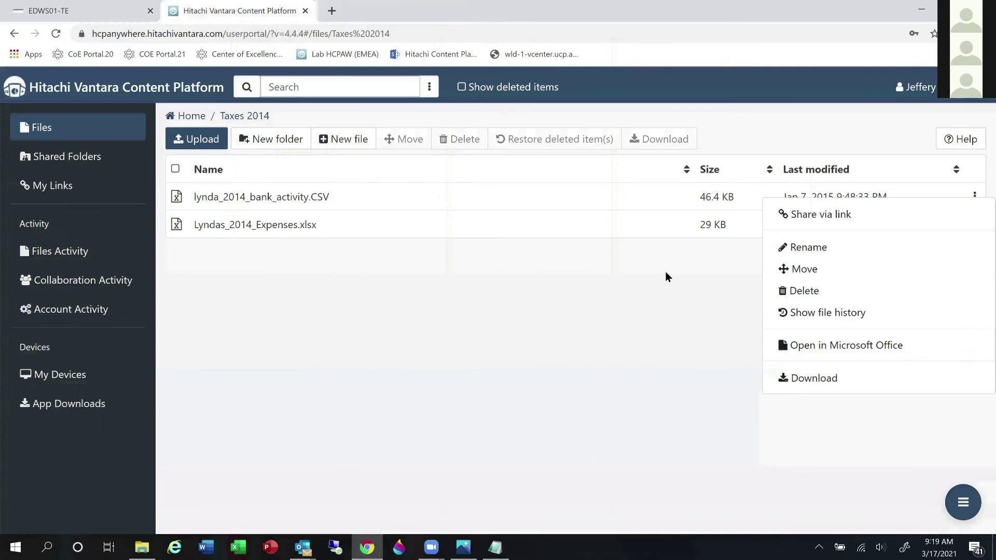
click(761, 257)
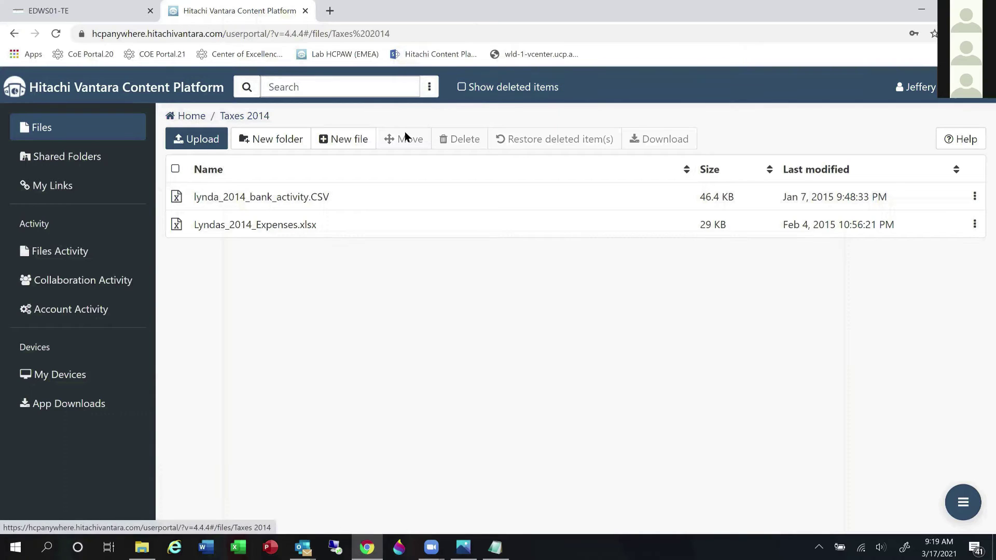
click(464, 89)
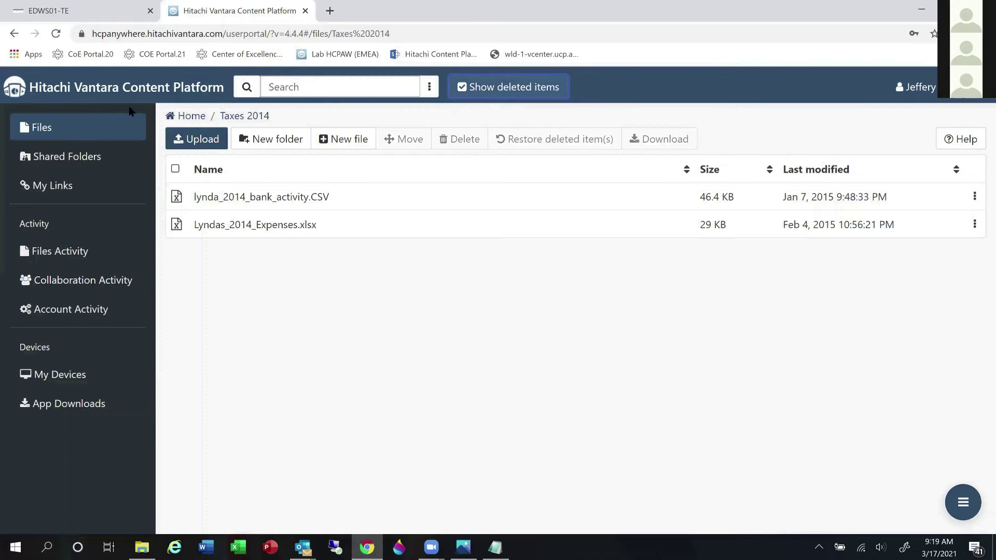
Step: At Home, toggle Show deleted items off and on, and show Restore for the deleted 2020Taxs folder
click(195, 116)
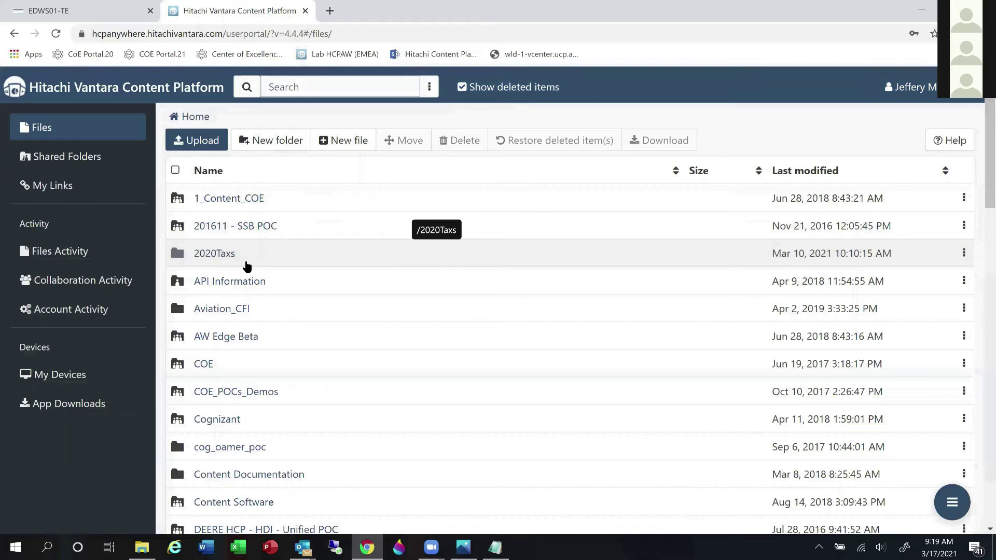
drag(245, 264, 264, 262)
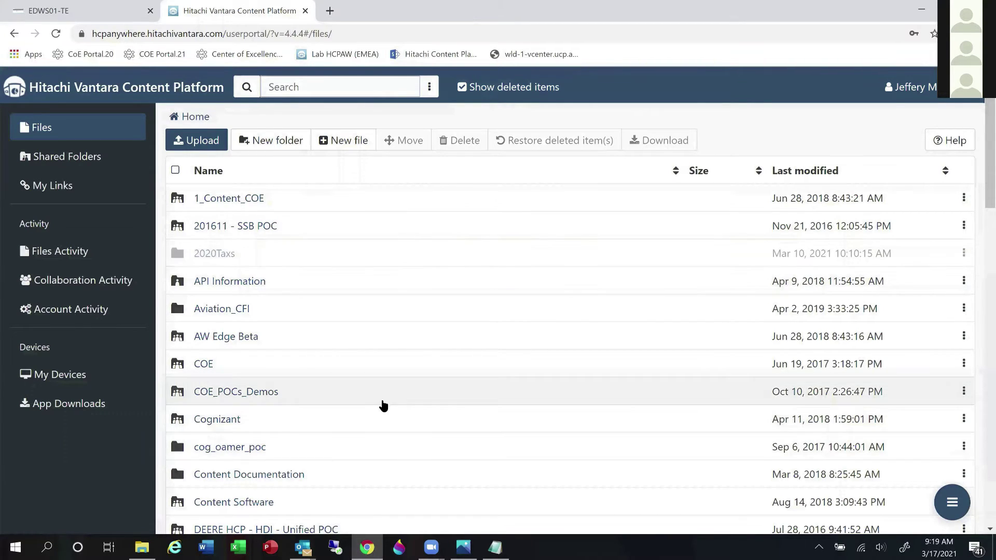
click(463, 88)
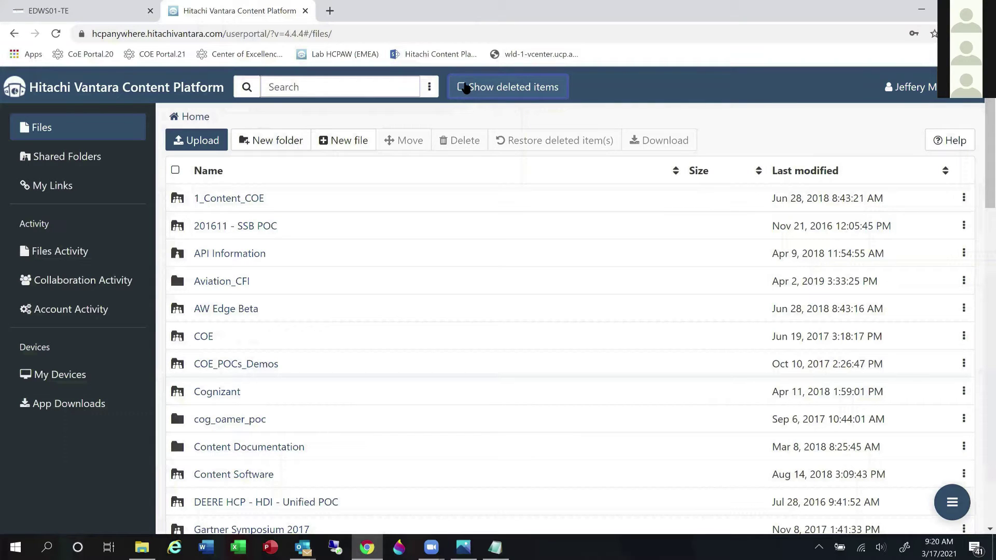
click(462, 88)
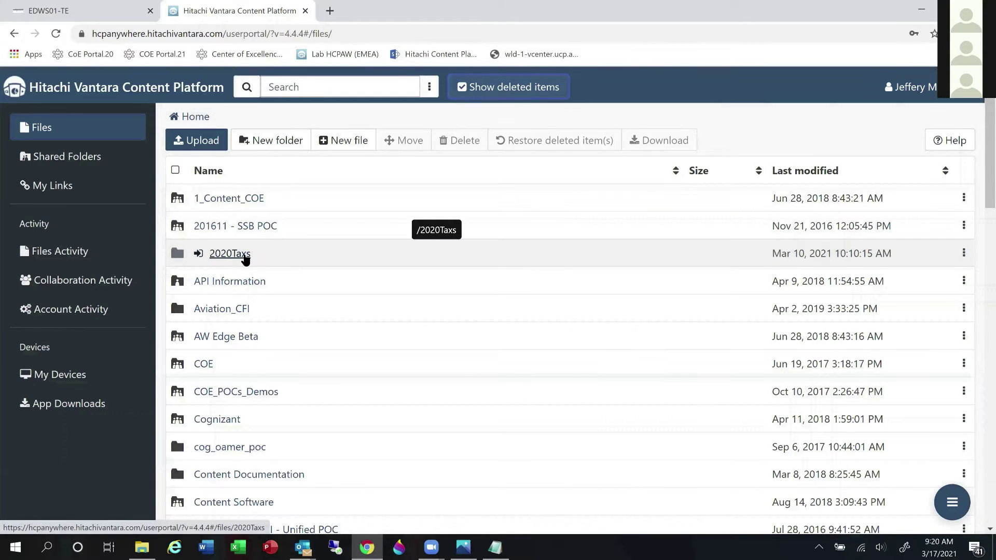
click(964, 253)
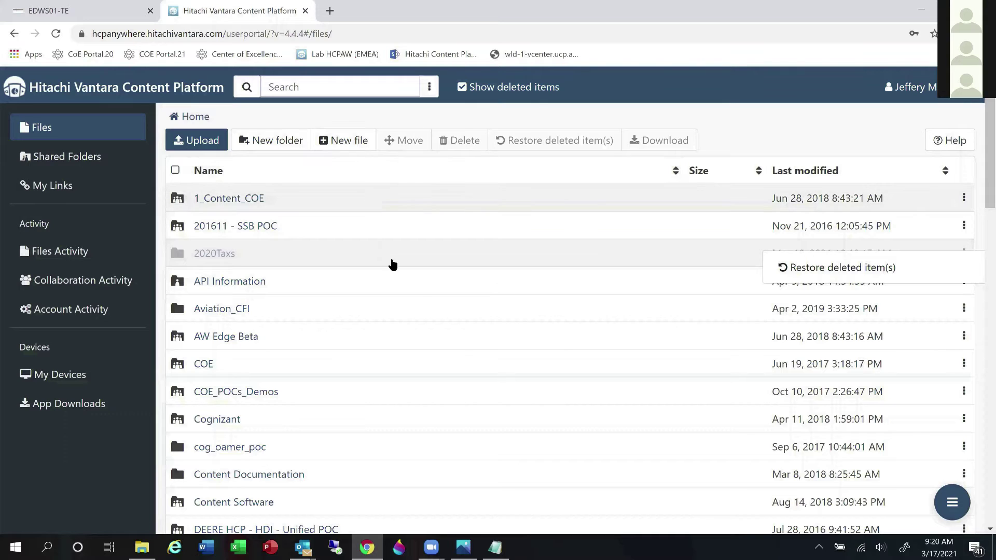
scroll(420, 288, down, 7)
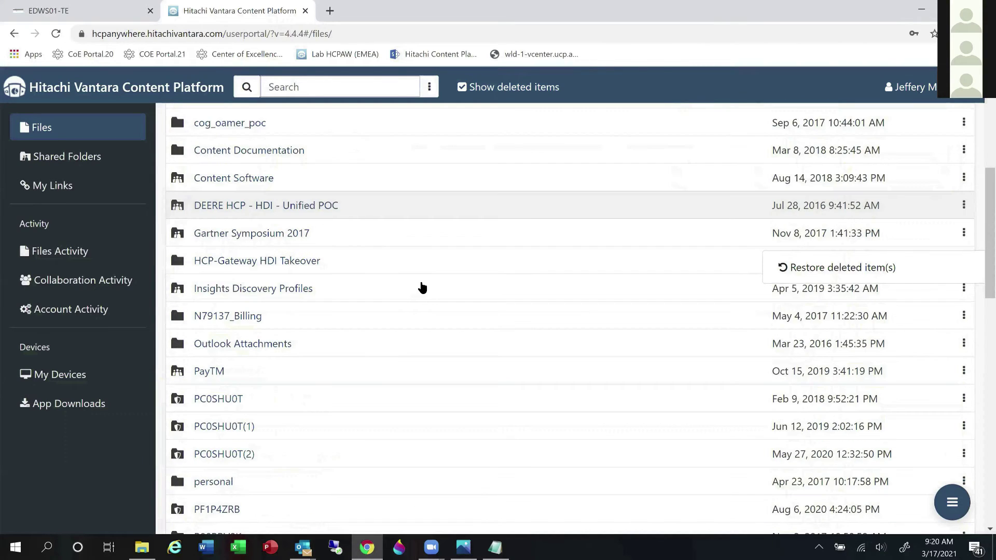
scroll(423, 287, down, 6)
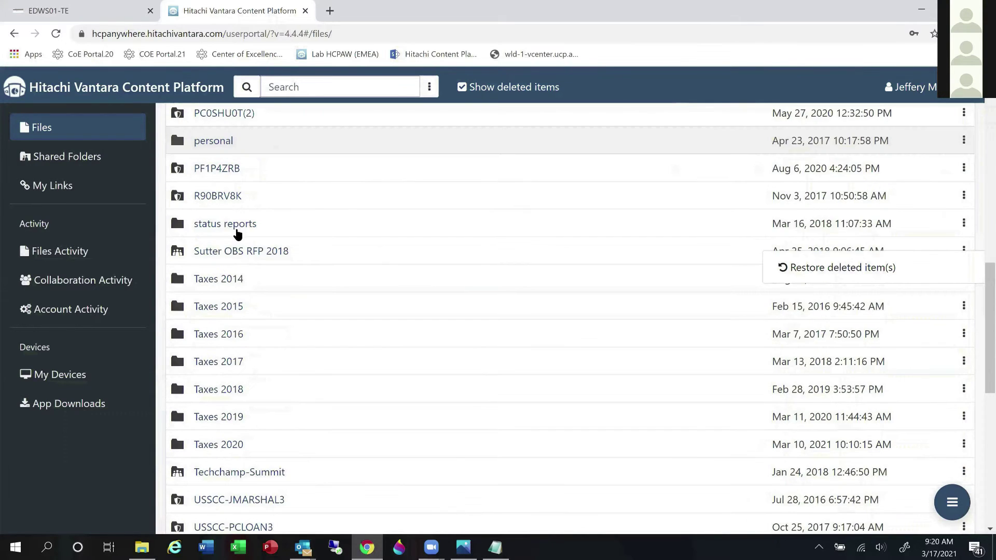
Step: Review the bank-activity CSV's File Modifications history, showing one current 46.4 KB version
click(237, 233)
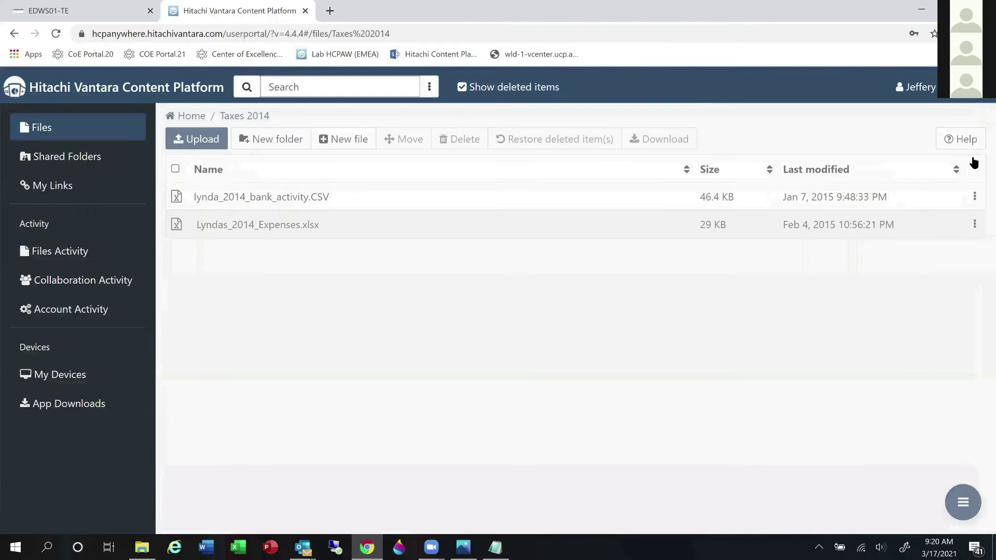
click(975, 197)
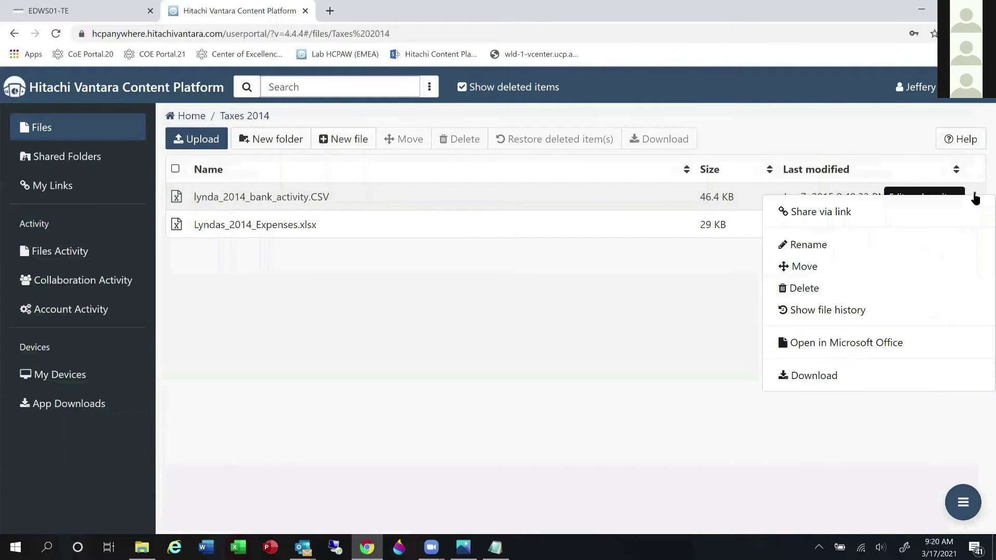
click(848, 310)
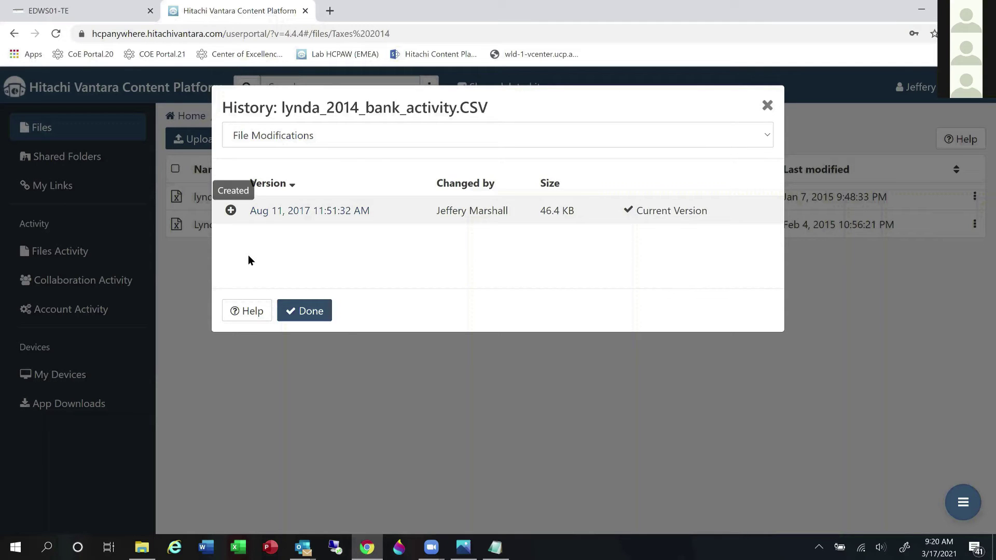
click(765, 135)
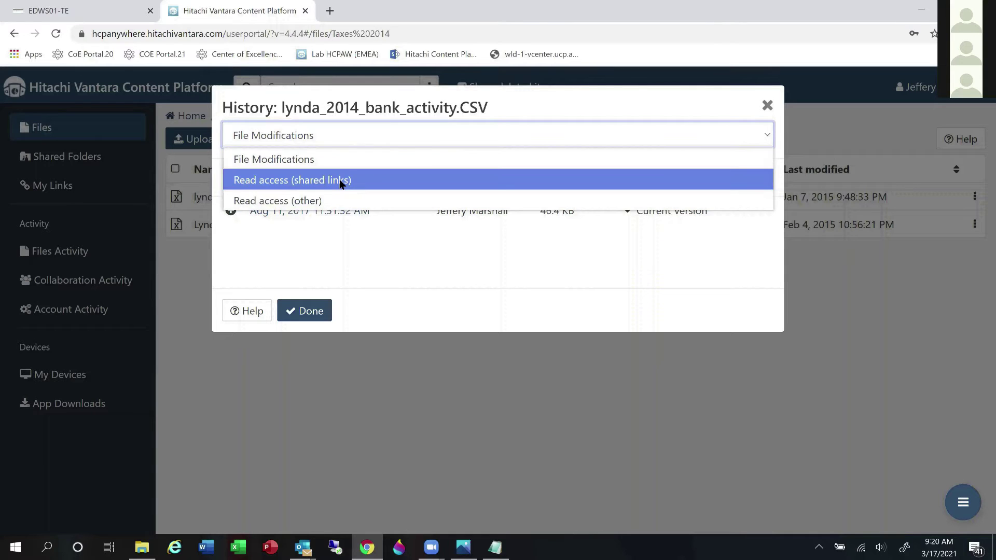
click(465, 262)
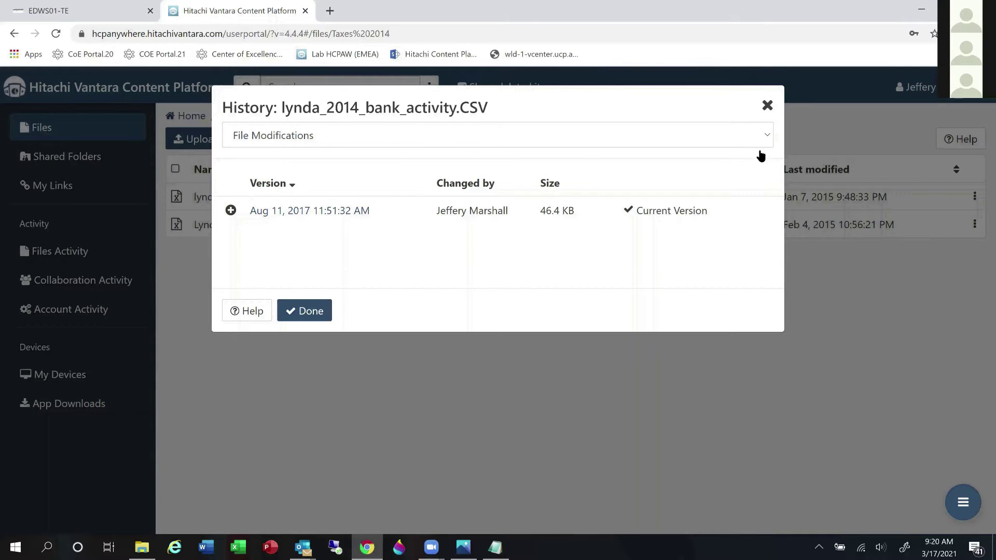
click(291, 316)
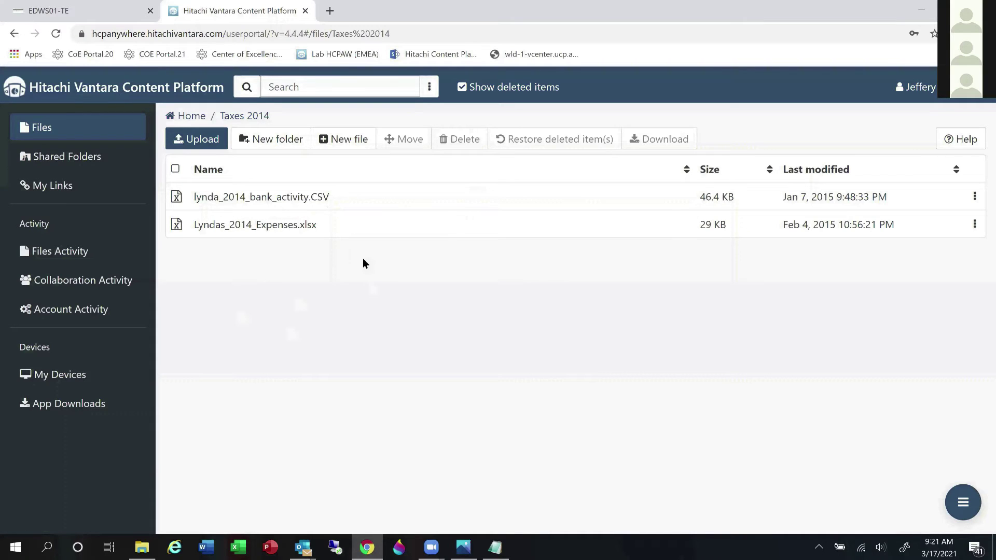
Step: From Home, check the Aviation_CFI folder's actions, then list the five devices under My Devices
click(188, 117)
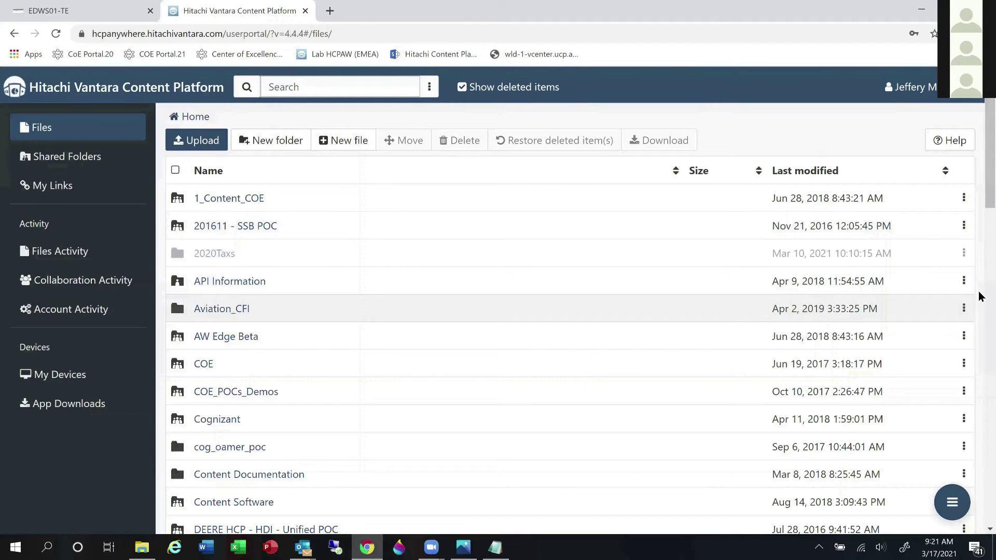
click(964, 310)
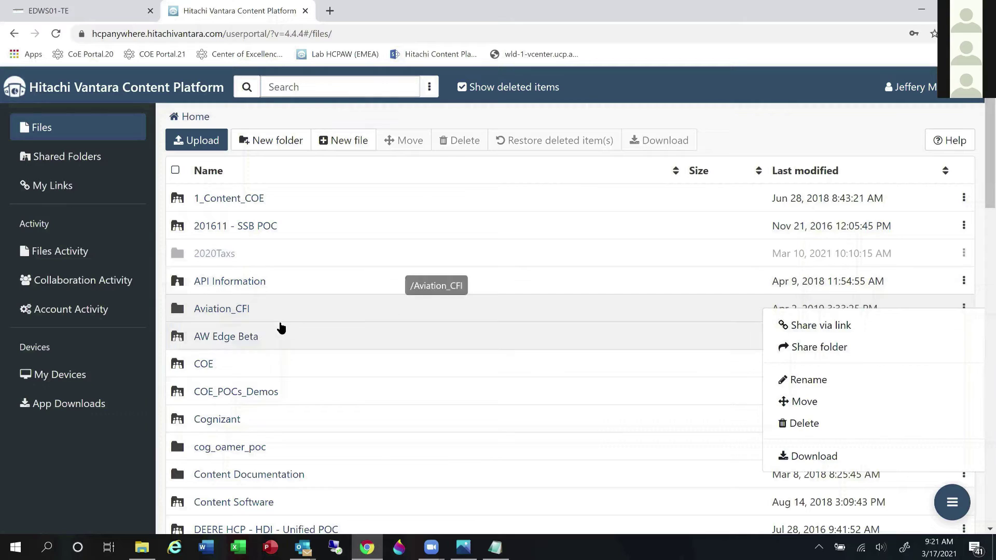
click(73, 379)
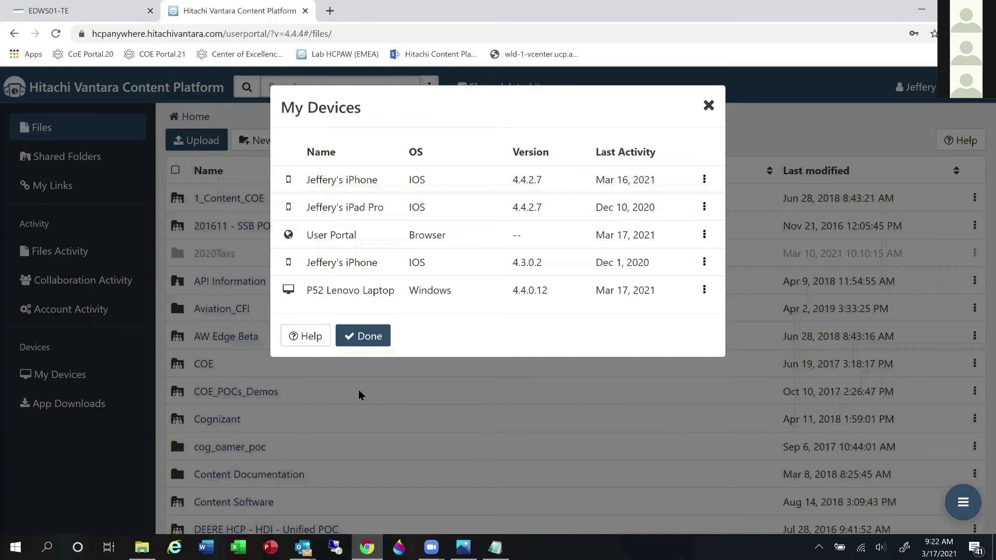
Step: Close My Devices, review the App Downloads links and close them, then switch to the remote desktop
click(363, 337)
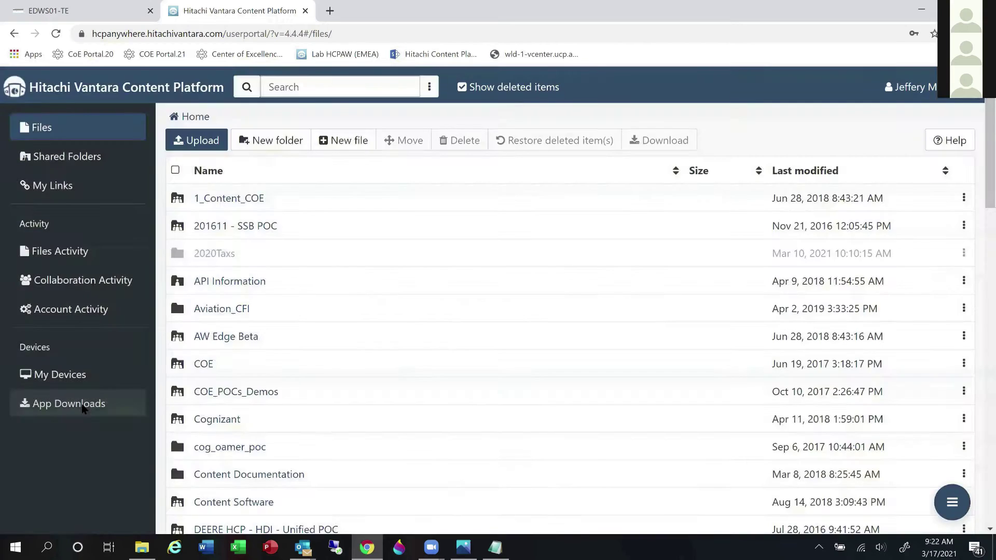
click(69, 404)
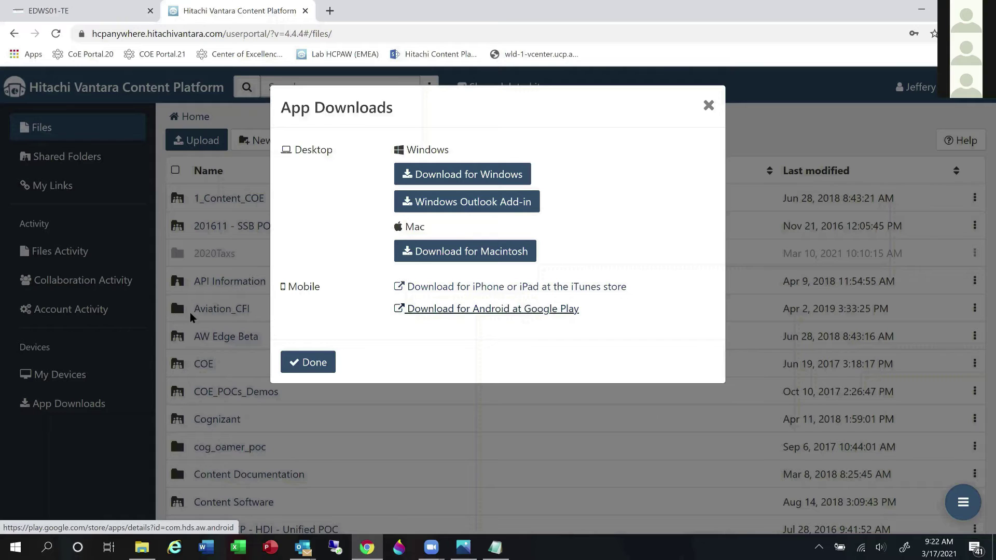
click(317, 368)
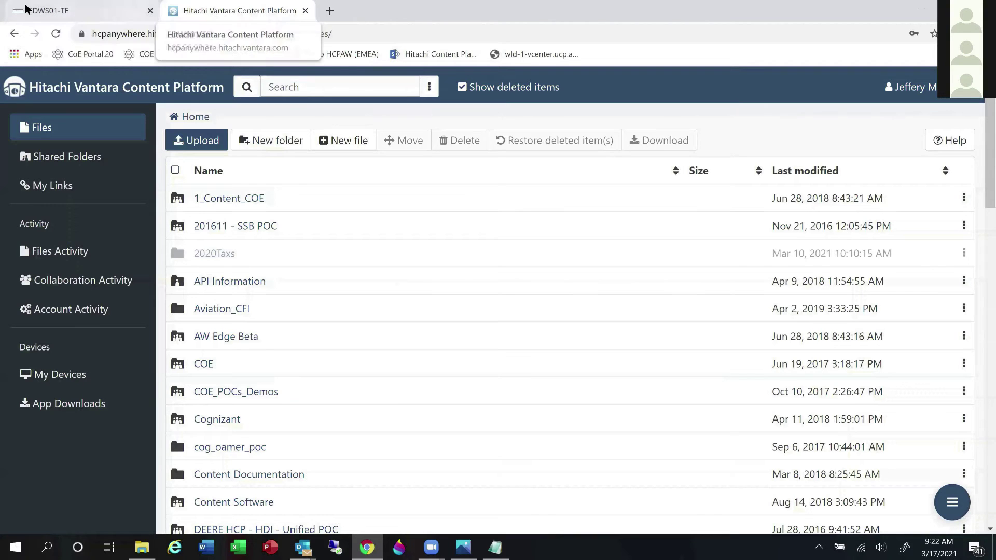
click(89, 7)
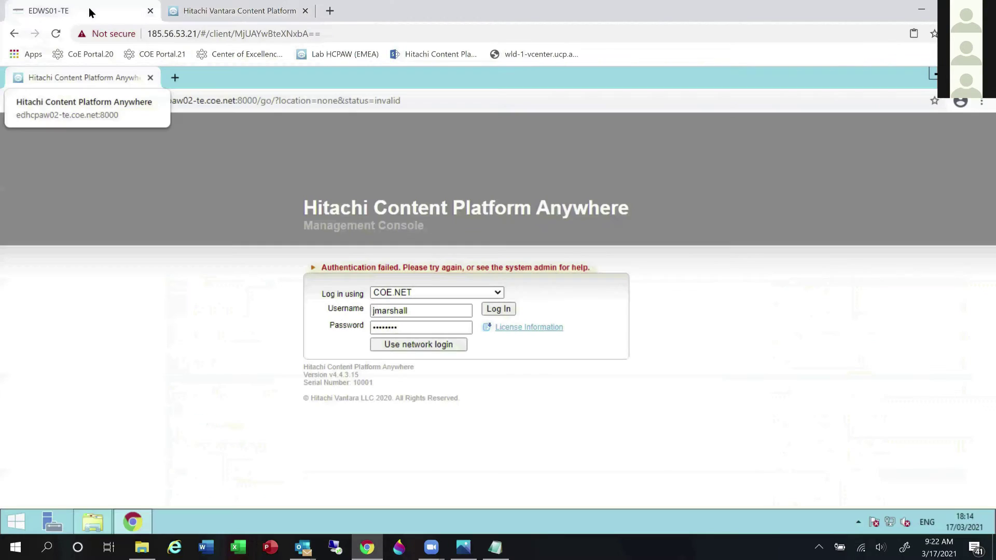
Step: Sign in to the HCP Anywhere Management Console with the admin credentials on EDWS01-TE
click(497, 308)
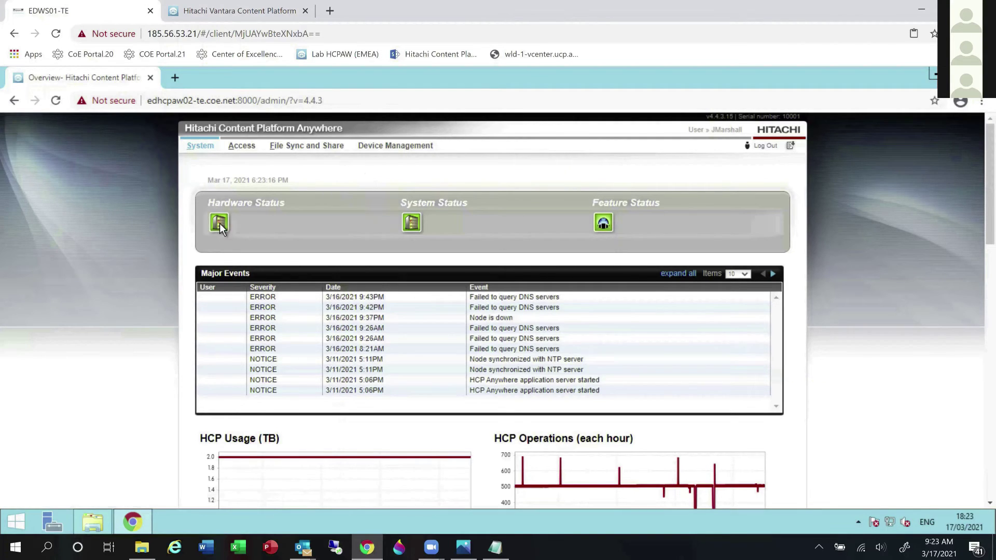
mouse_move(219, 229)
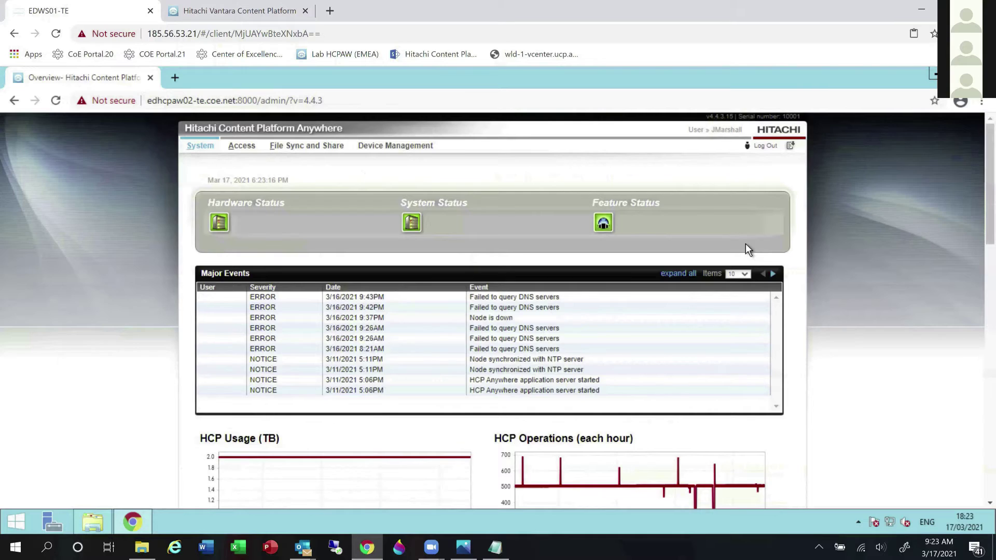
scroll(746, 244, down, 5)
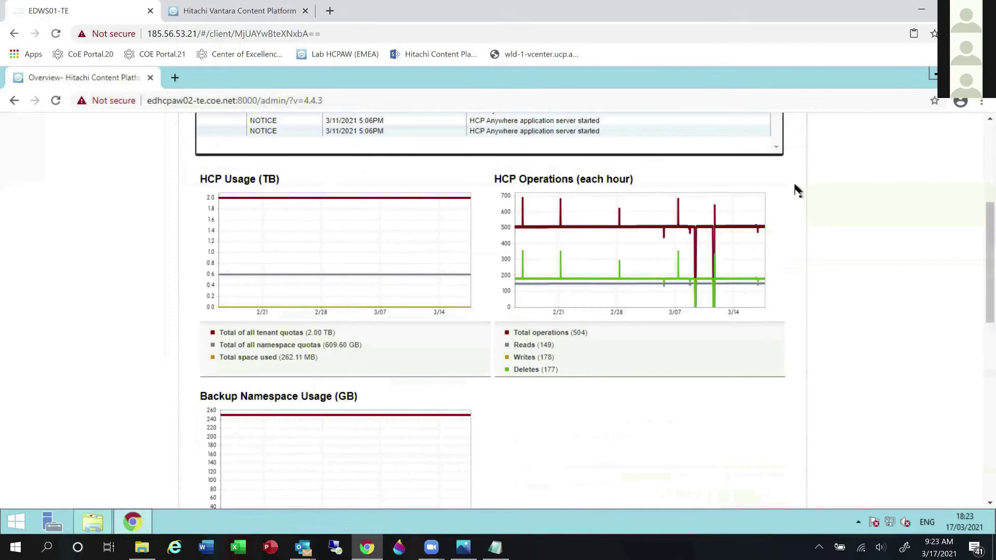
scroll(800, 191, up, 5)
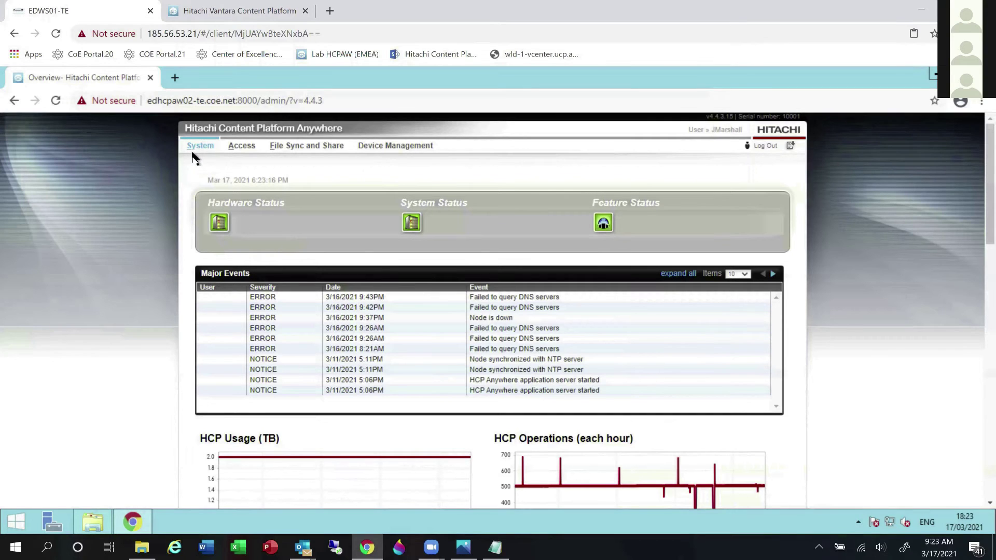
mouse_move(195, 151)
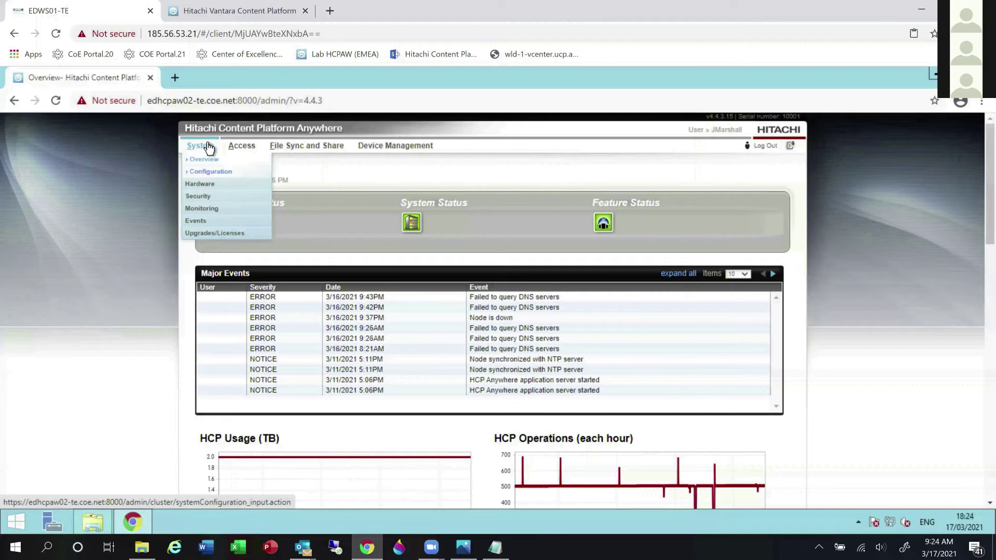
Step: Open Access > Profiles to list Admins, Audit, EDGE Admins, Helpdesk and Users
mouse_move(243, 150)
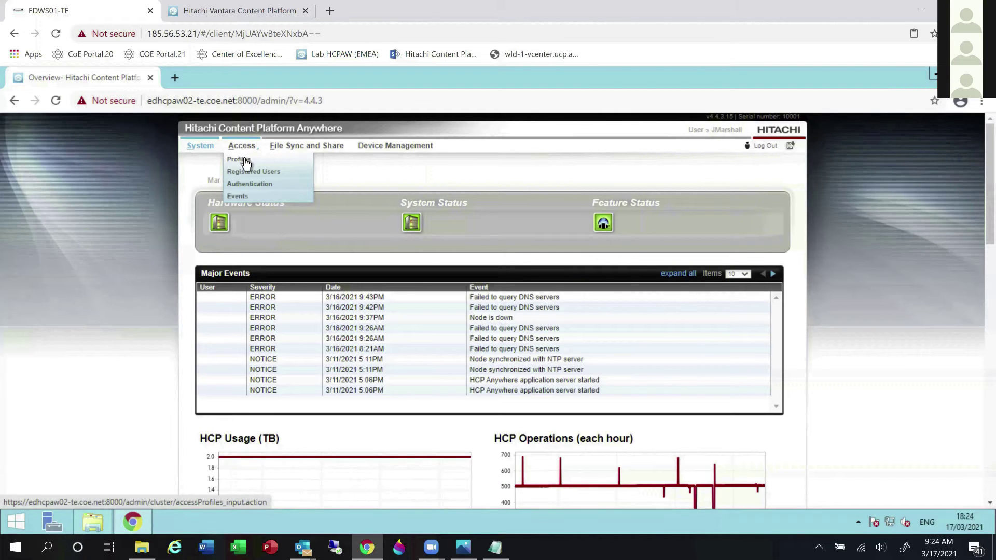
click(243, 161)
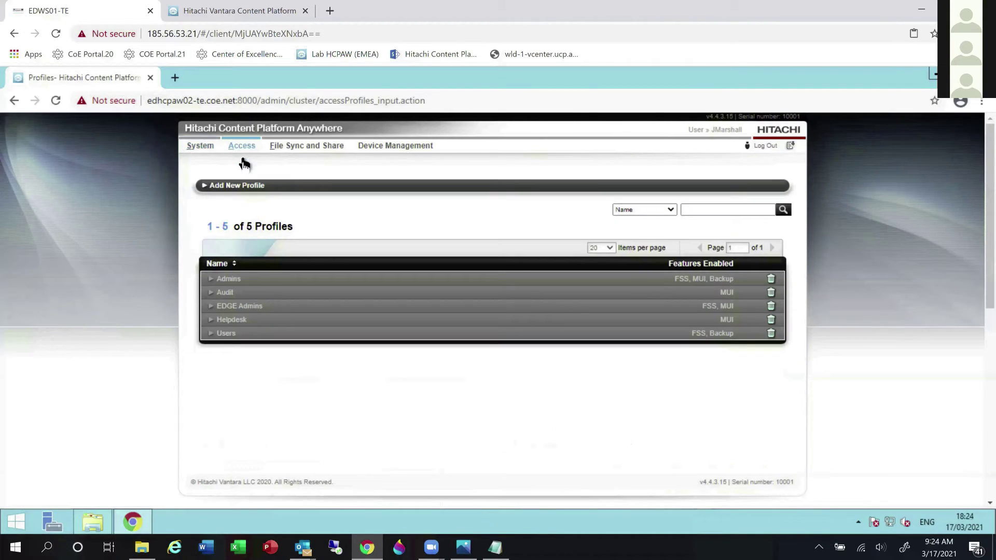
Step: Expand Admins to review its File Sync and Share 10 GB quota and Devices settings, then collapse it
click(212, 280)
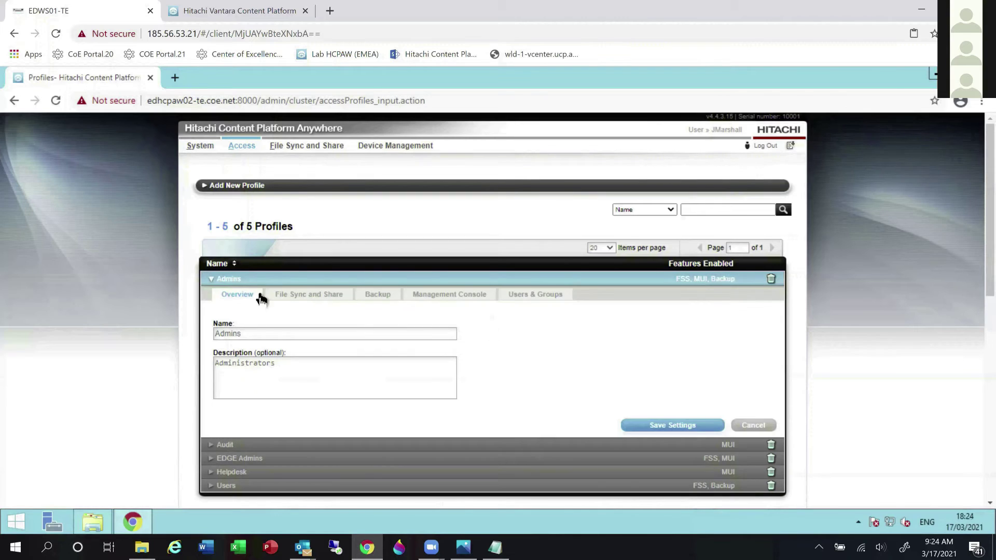
click(312, 299)
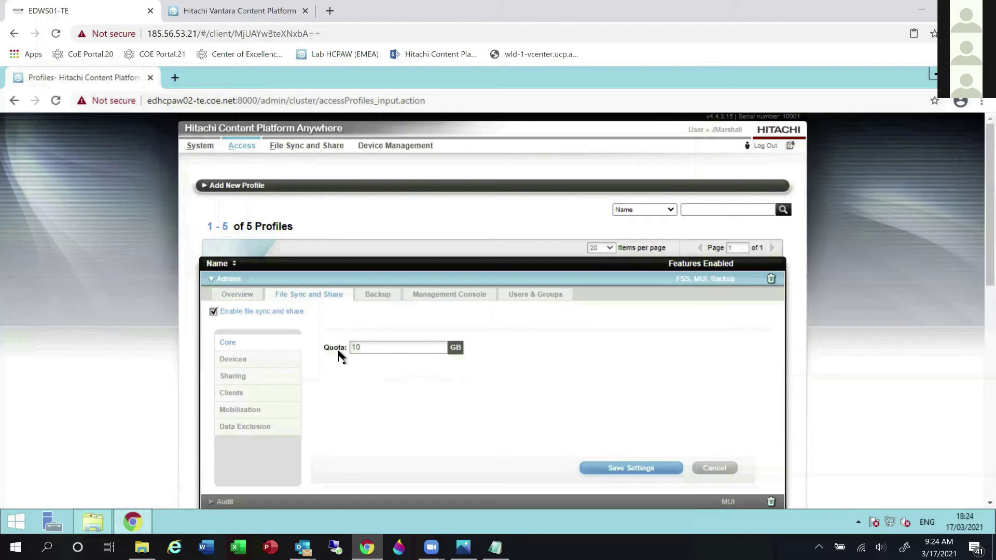
click(251, 365)
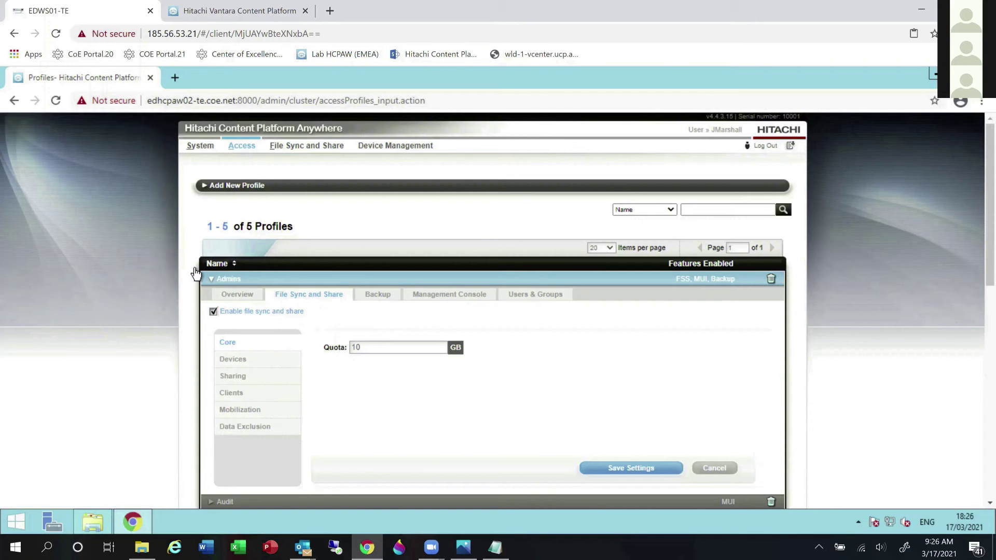
click(213, 281)
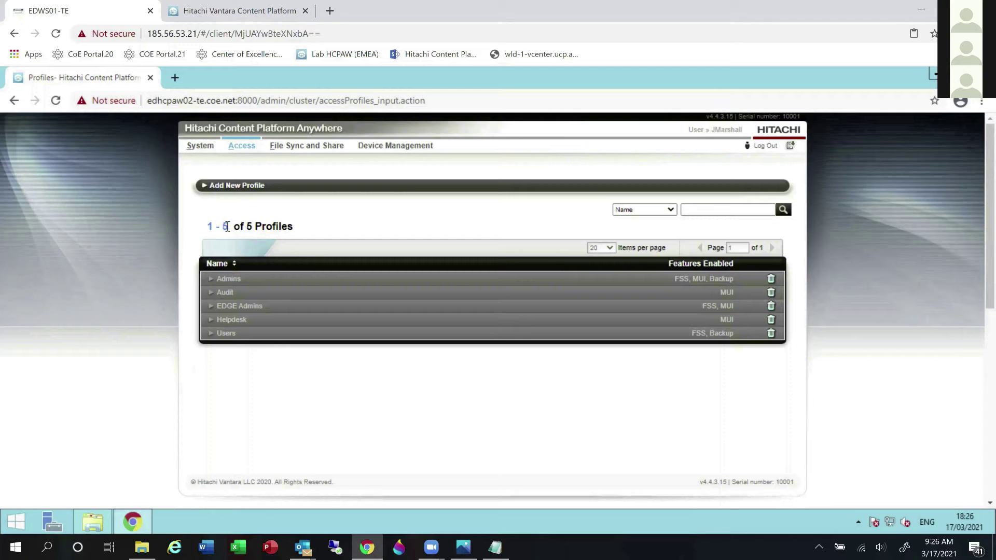
Step: Re-expand Admins and browse its Users & Groups options, checking SAML then Active Directory groups
click(227, 284)
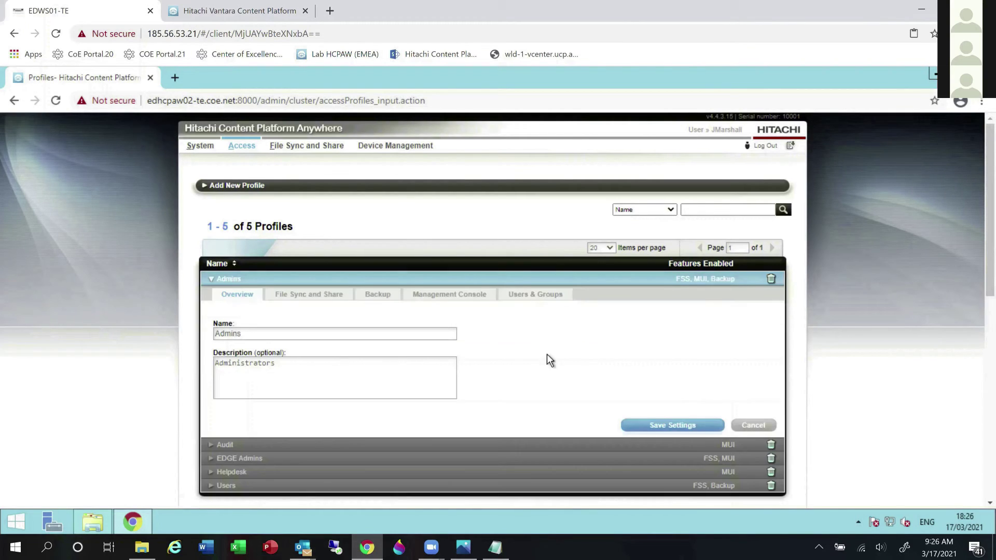
click(542, 298)
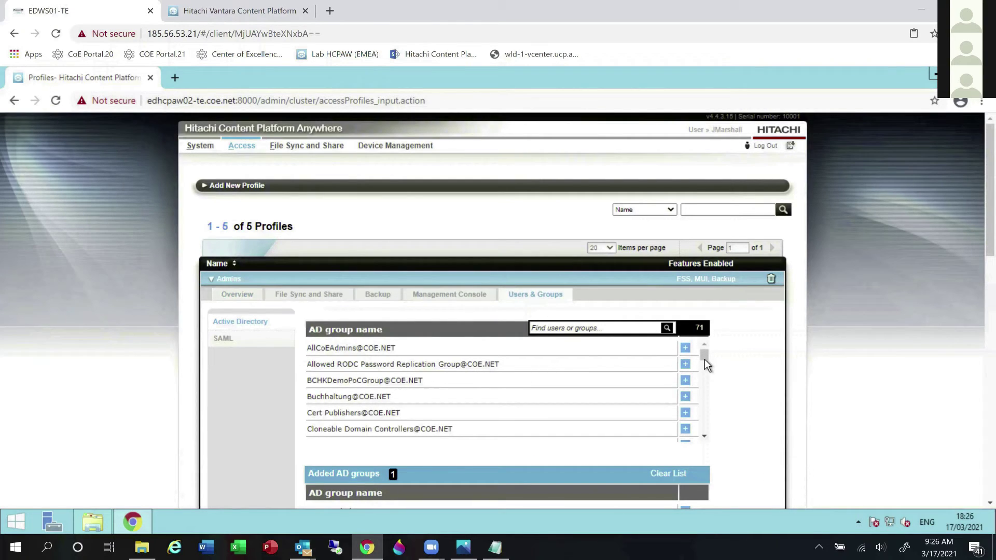
mouse_move(705, 363)
mouse_down()
mouse_move(704, 385)
mouse_move(705, 351)
mouse_up()
click(226, 341)
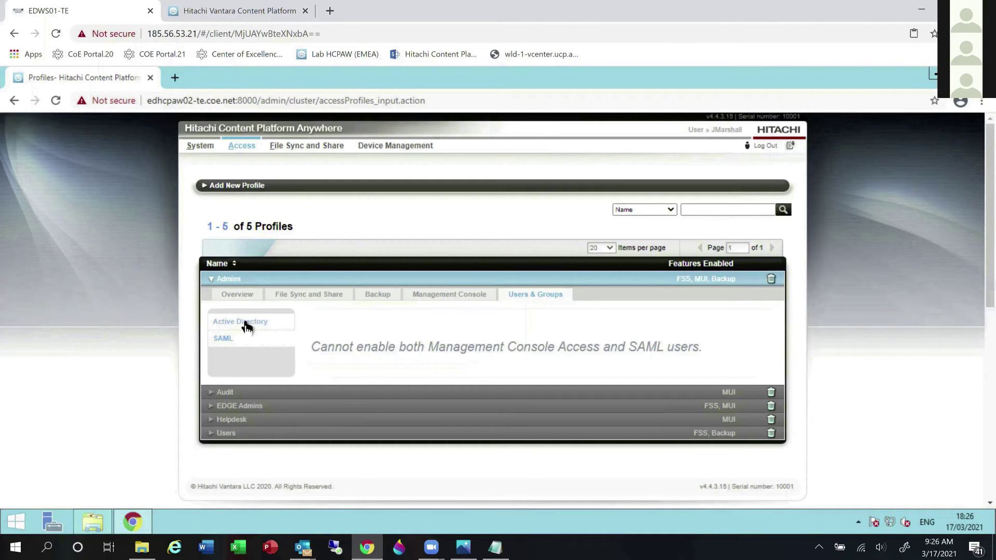
click(247, 326)
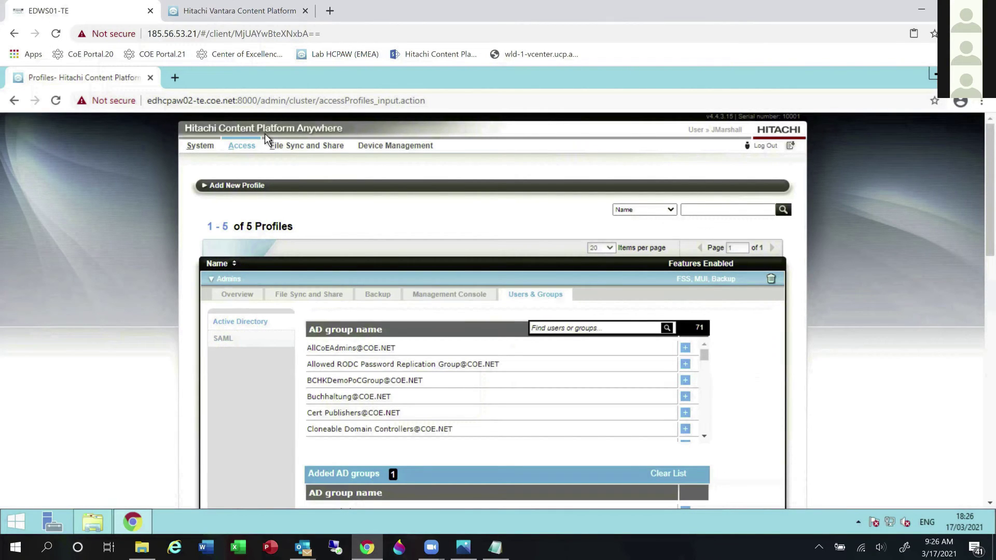
mouse_move(241, 147)
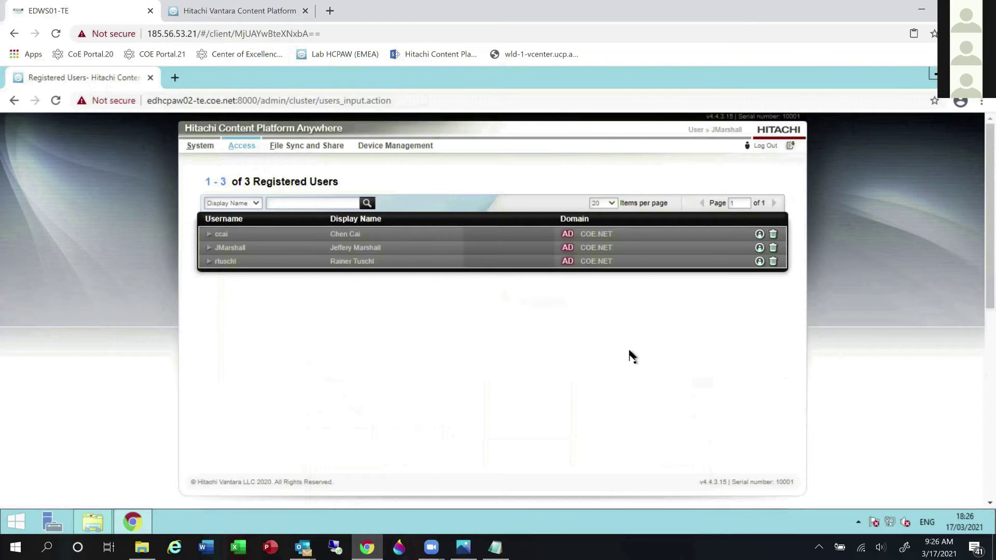
Step: Expand the second user's File Sync and Share settings: 100 GB quota and 20 client devices
click(209, 249)
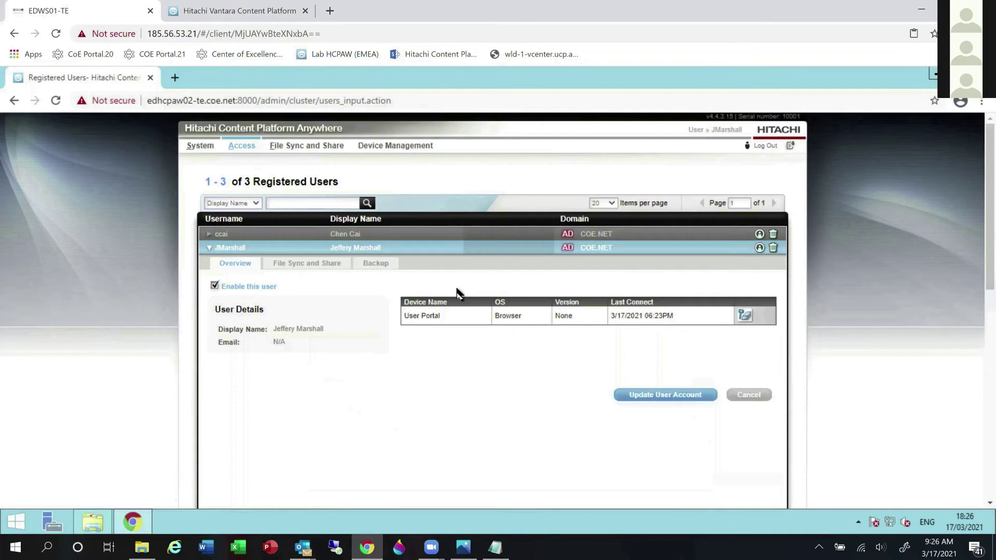
click(305, 267)
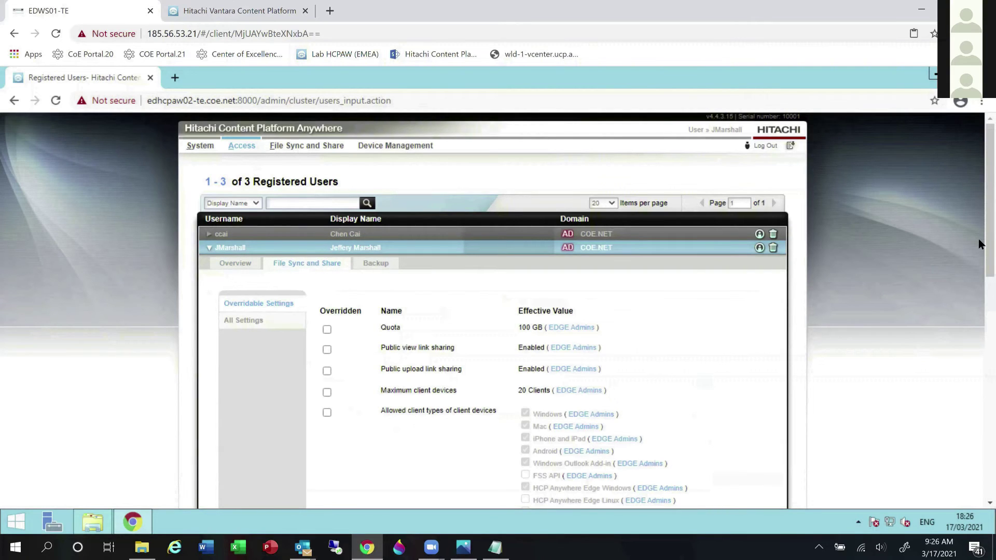
scroll(562, 300, down, 2)
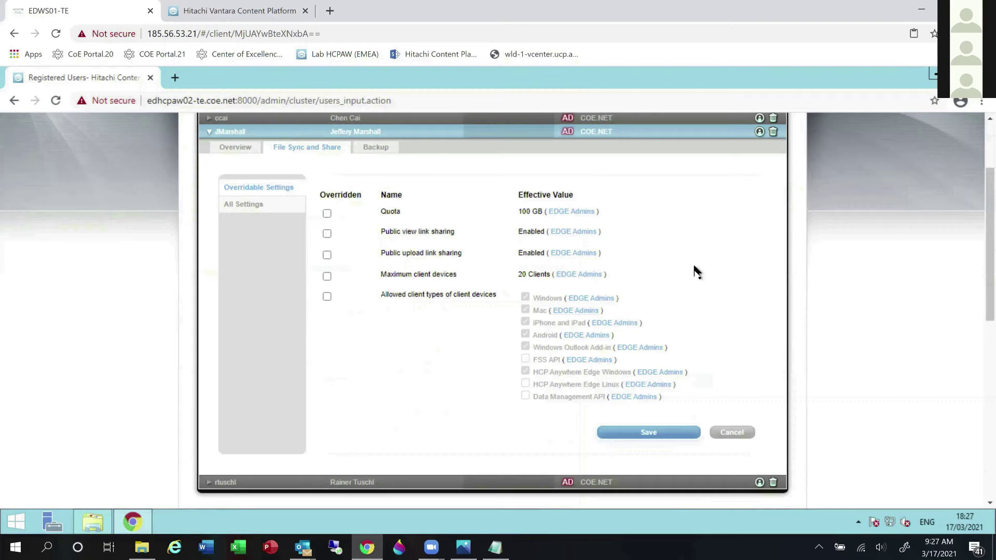
Step: Switch to All Settings and scroll through the user's full file sync settings list
click(254, 207)
scroll(552, 322, down, 3)
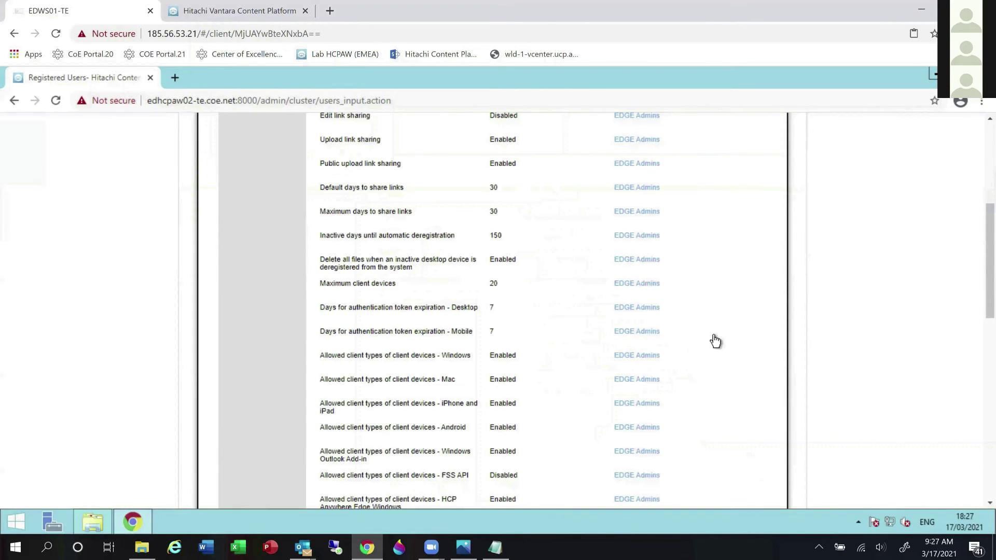
scroll(947, 231, up, 5)
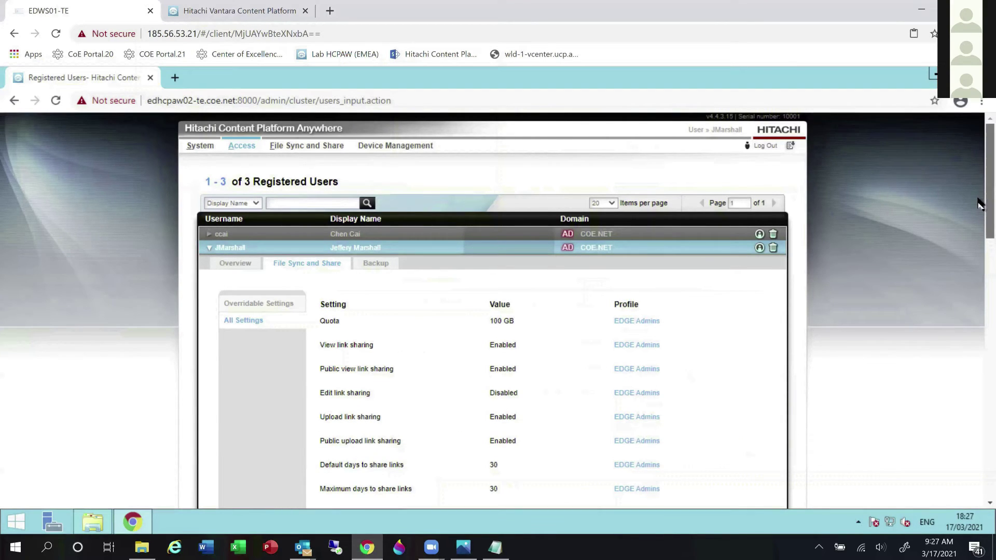
scroll(980, 208, down, 1)
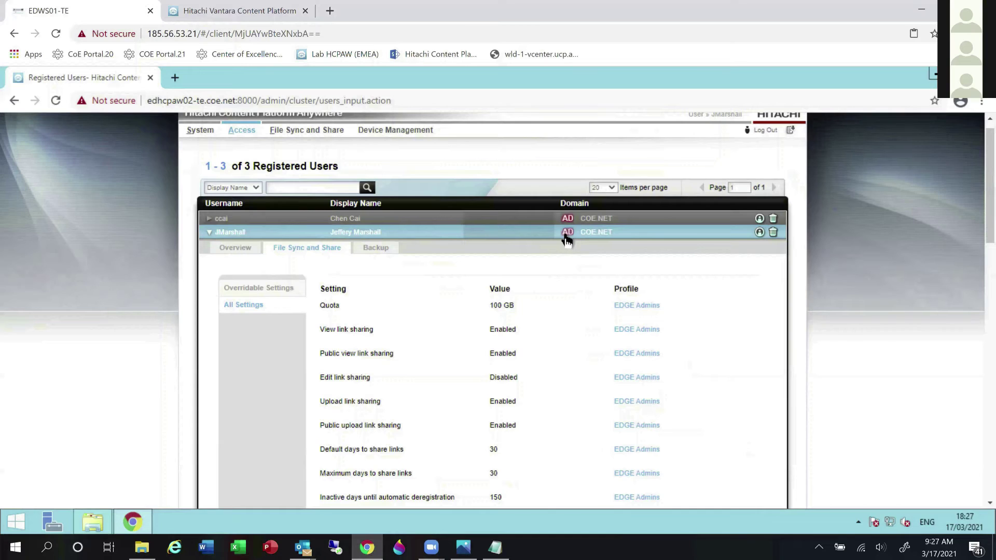
Step: Audit the user, showing the Mar 16, 2021 registration event, then switch Show to private files
mouse_move(567, 240)
click(759, 232)
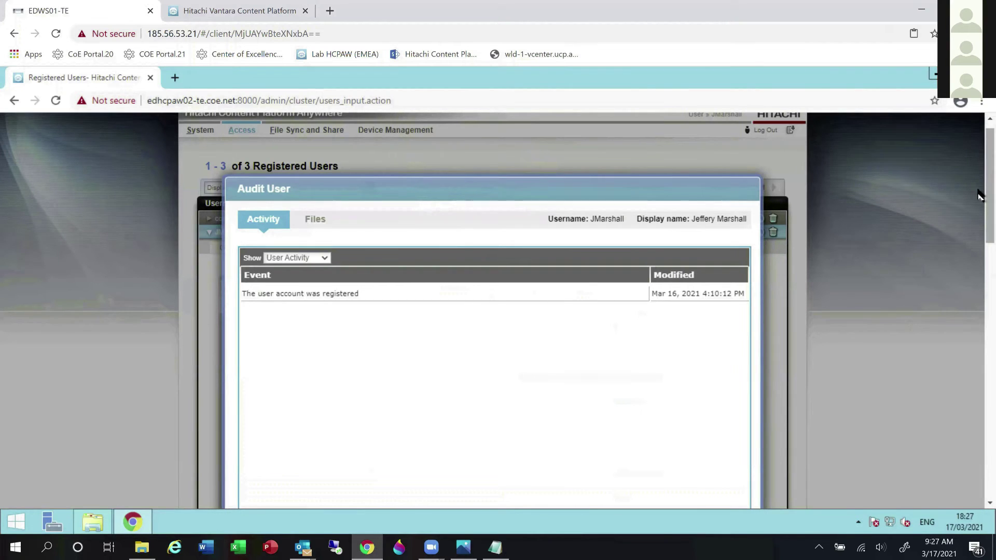
scroll(979, 216, down, 3)
scroll(978, 218, up, 2)
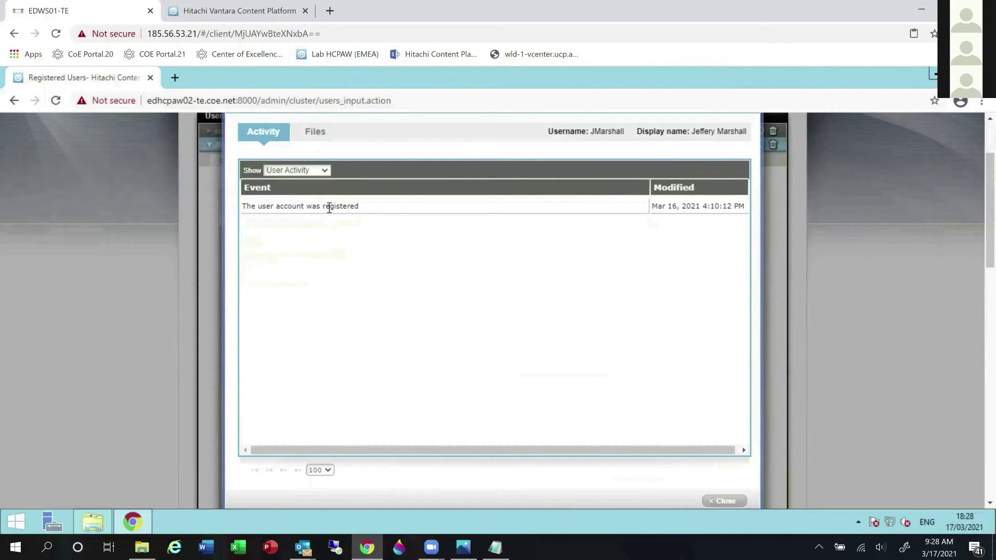
click(325, 174)
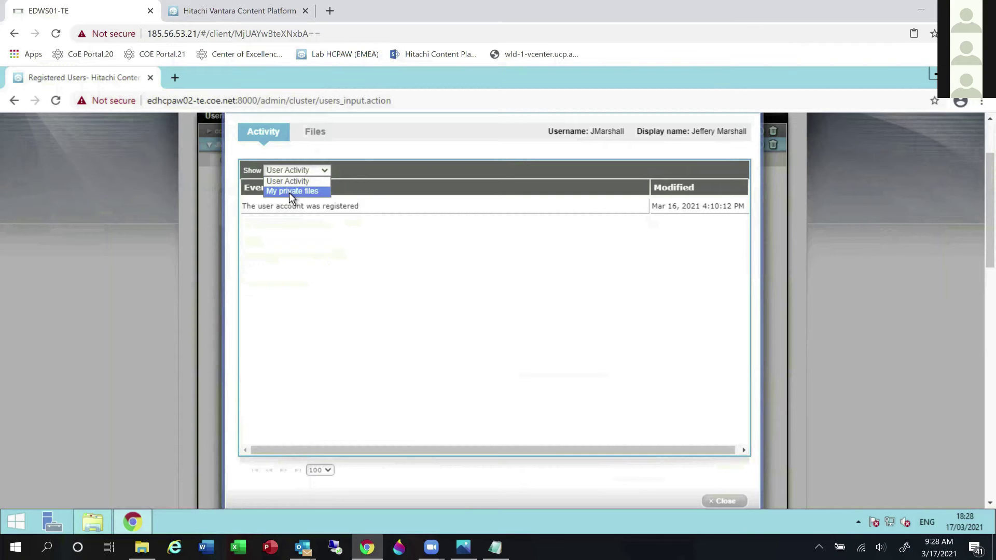
click(413, 258)
Step: List the user's files with deleted items shown, select EDHCP04-TE and open its version history
click(317, 133)
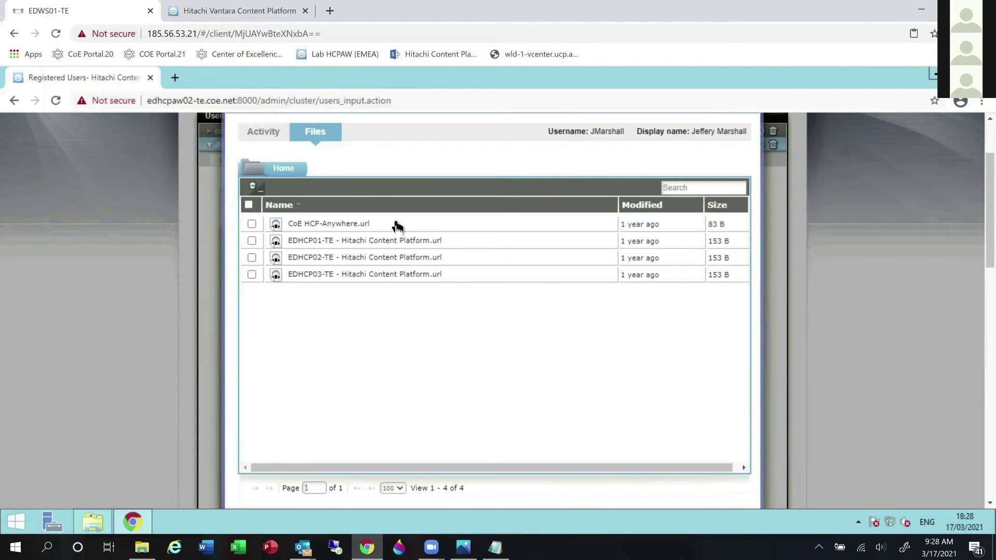
click(253, 188)
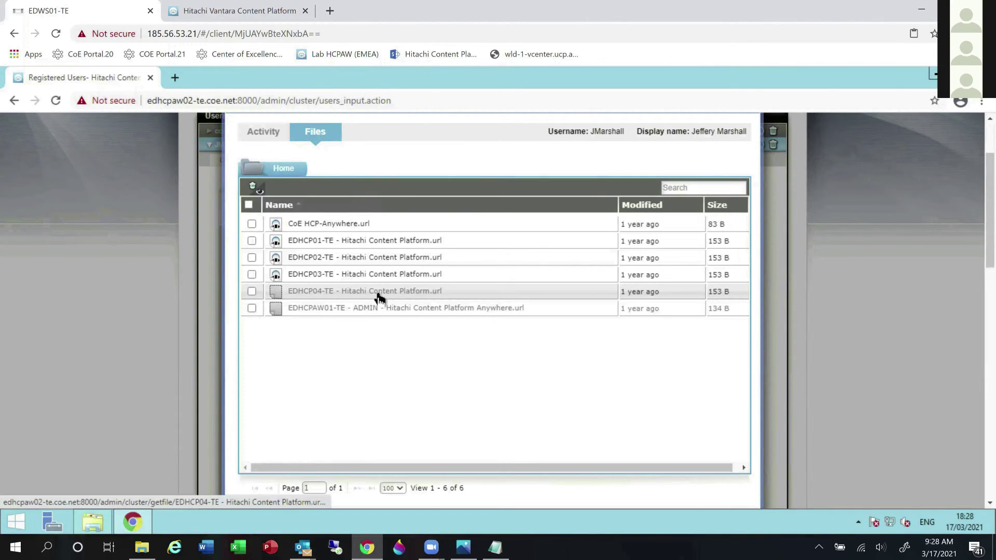
click(252, 292)
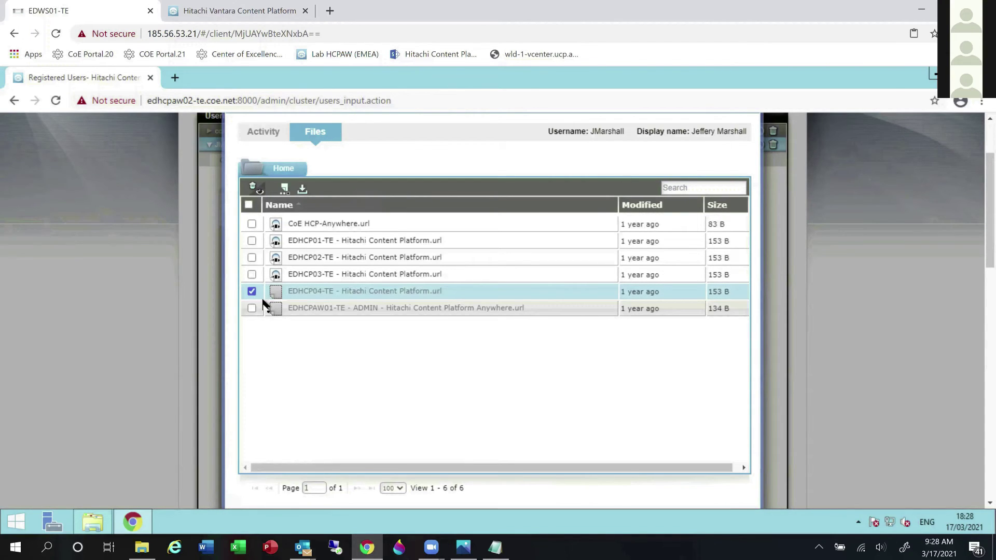
click(252, 308)
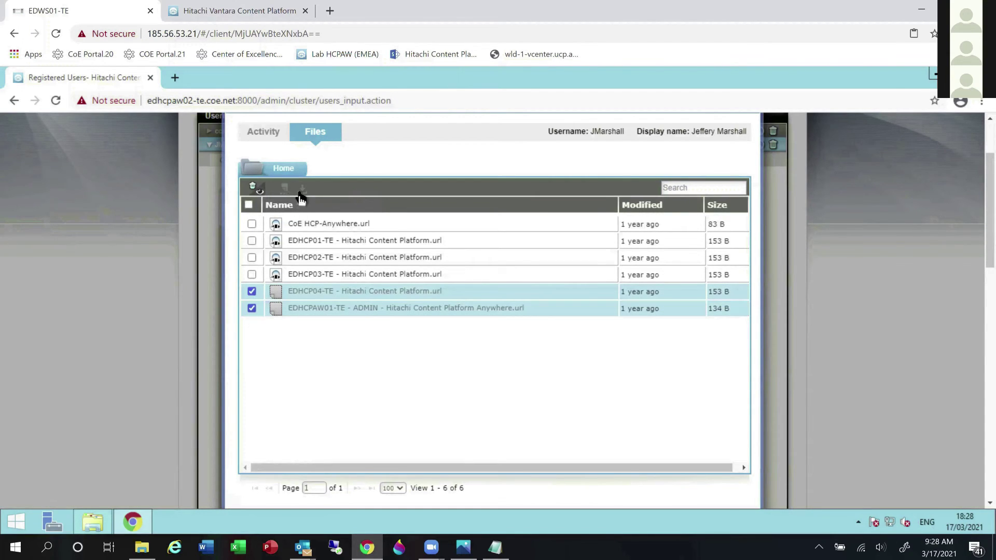
click(251, 309)
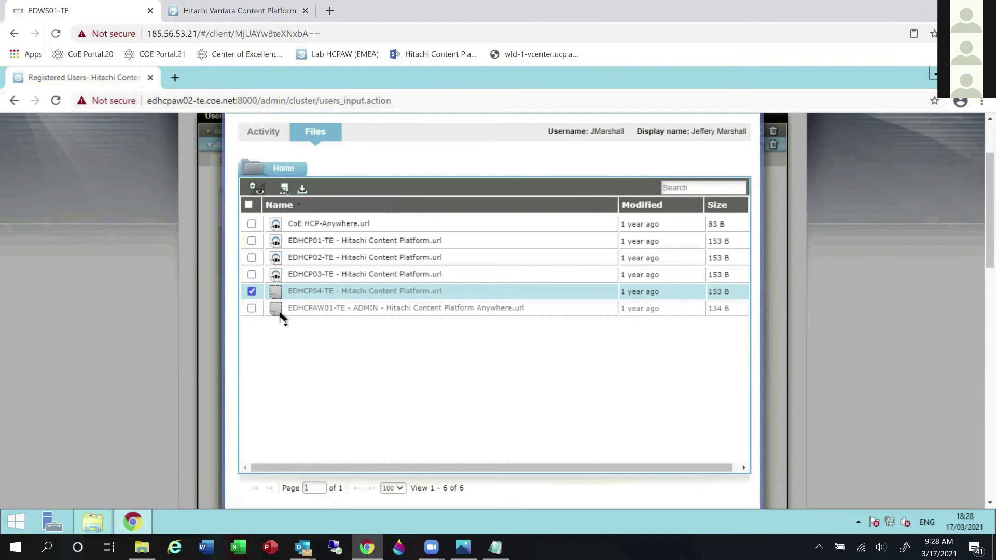
click(252, 292)
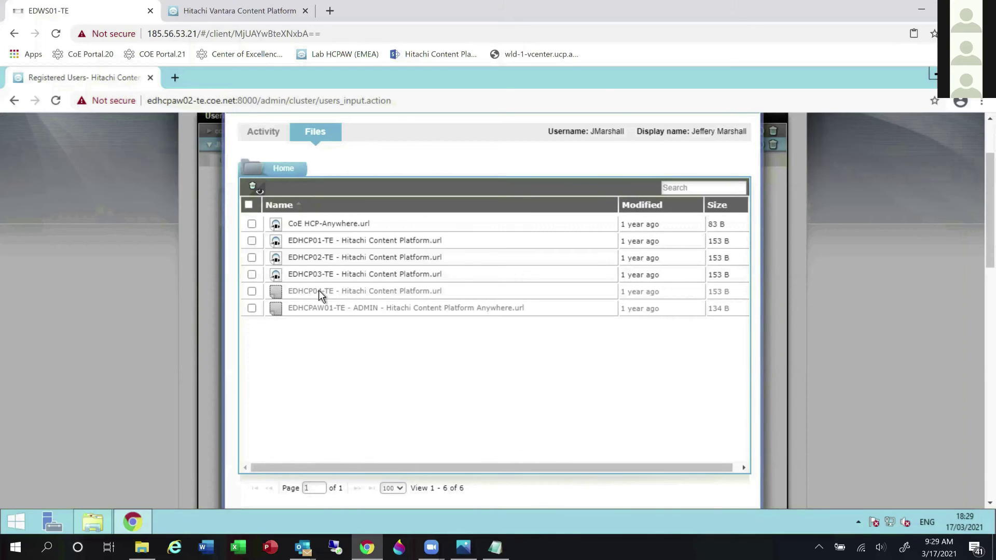
click(253, 292)
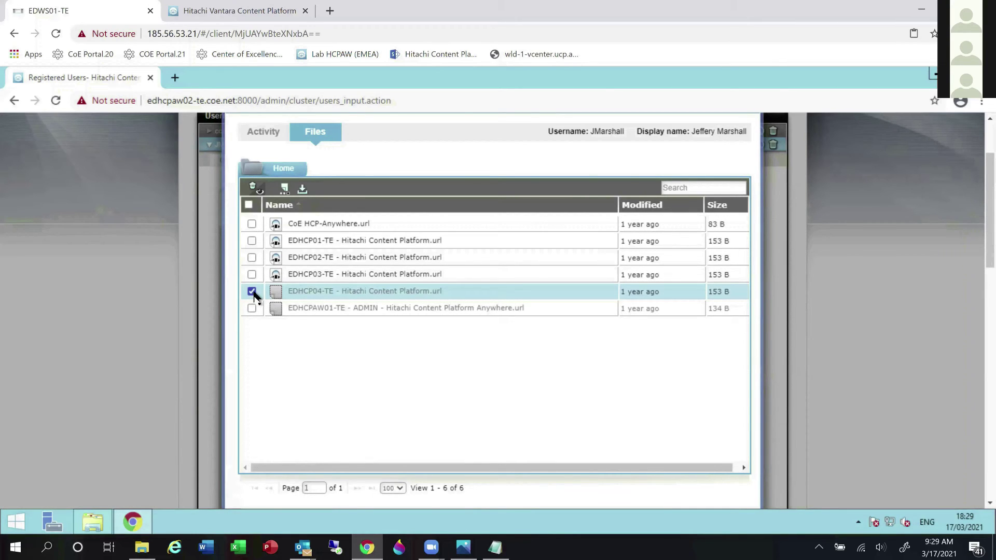
click(284, 190)
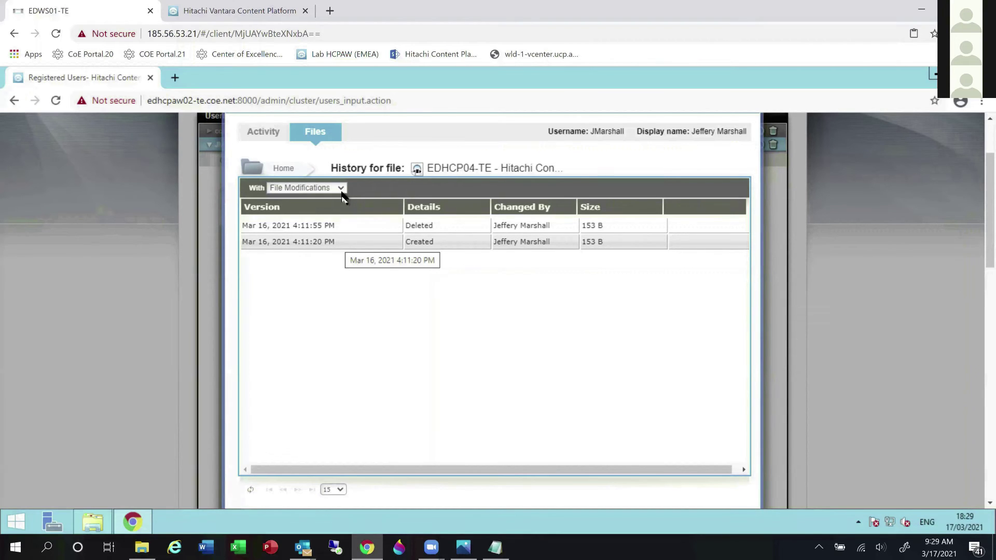
Step: Switch EDHCP04-TE's history between File access and File Modifications, then return to the Home listing
click(323, 189)
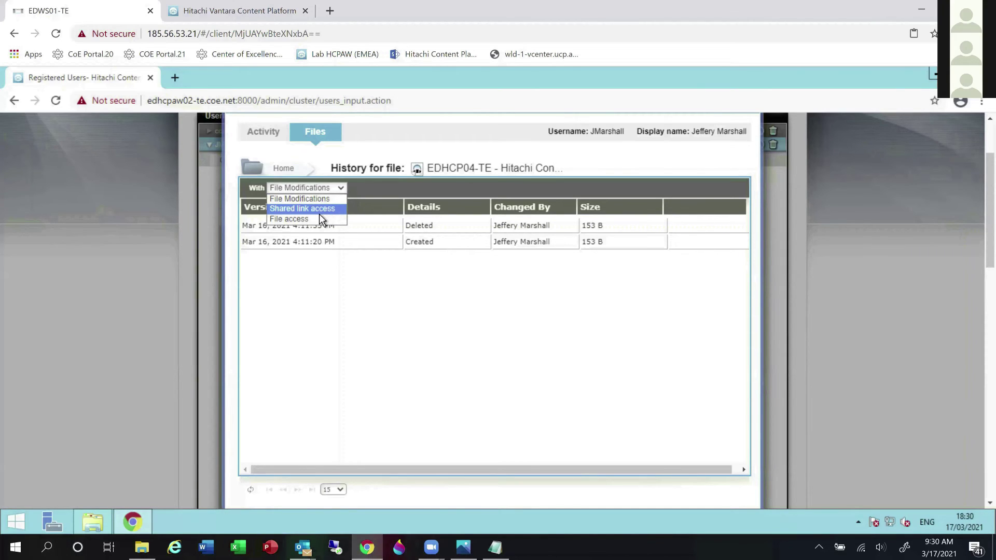
click(295, 219)
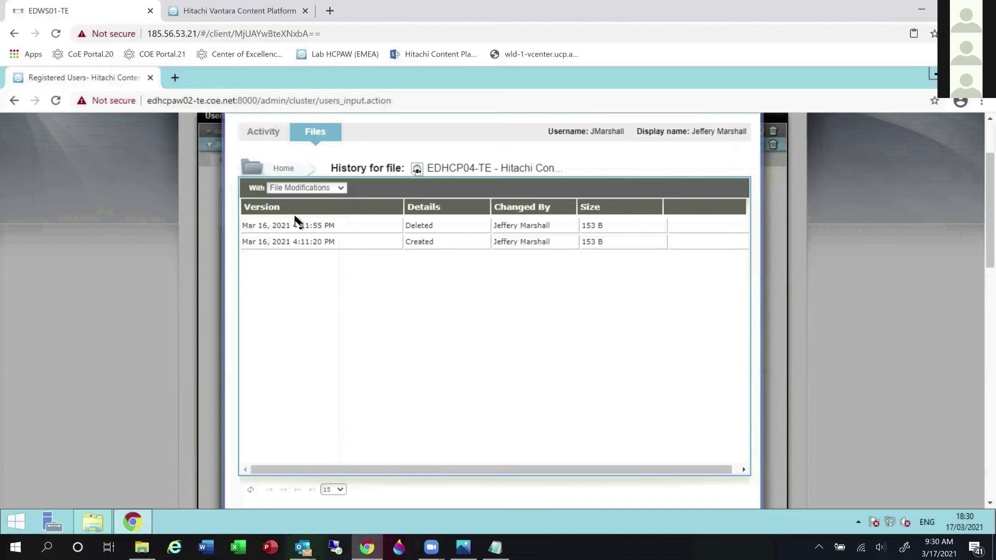
click(342, 192)
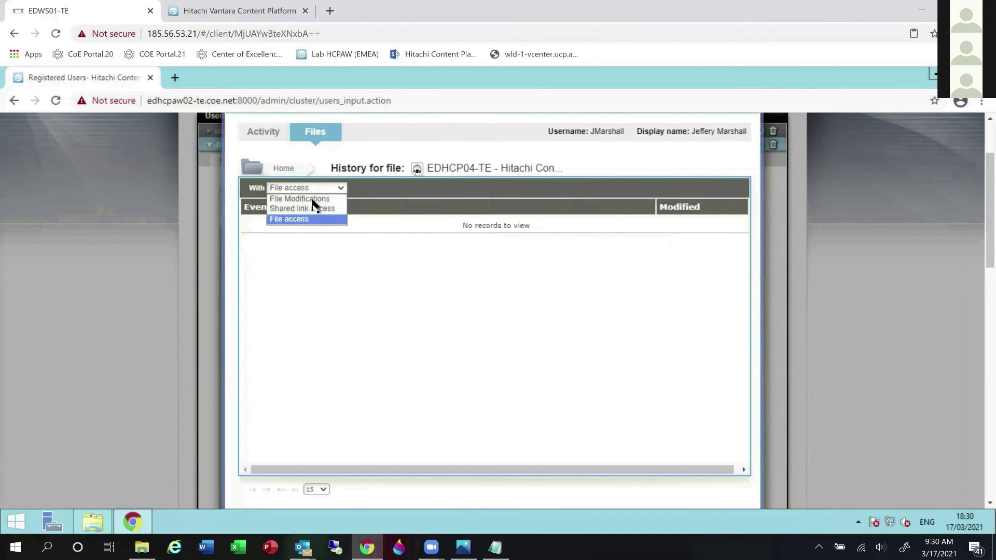
key(Return)
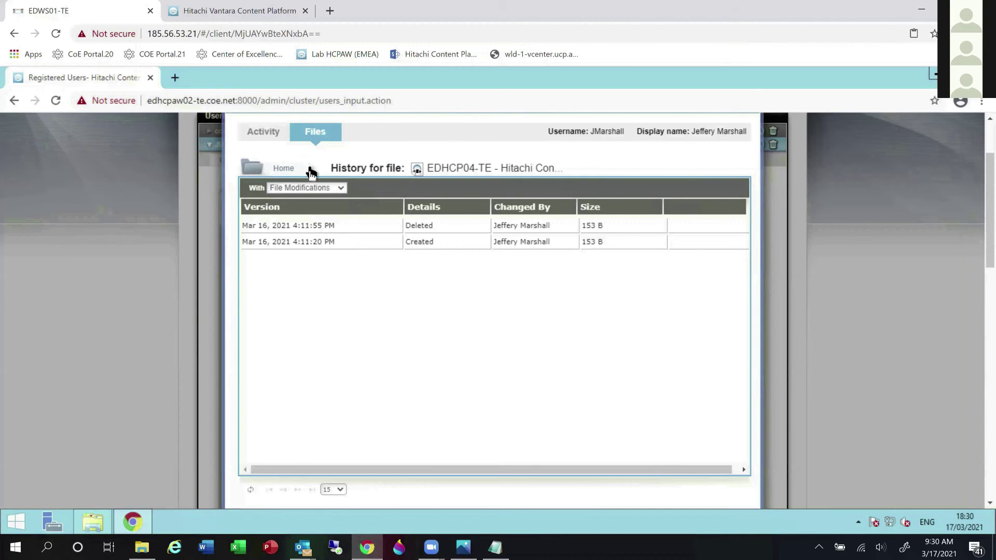
click(288, 168)
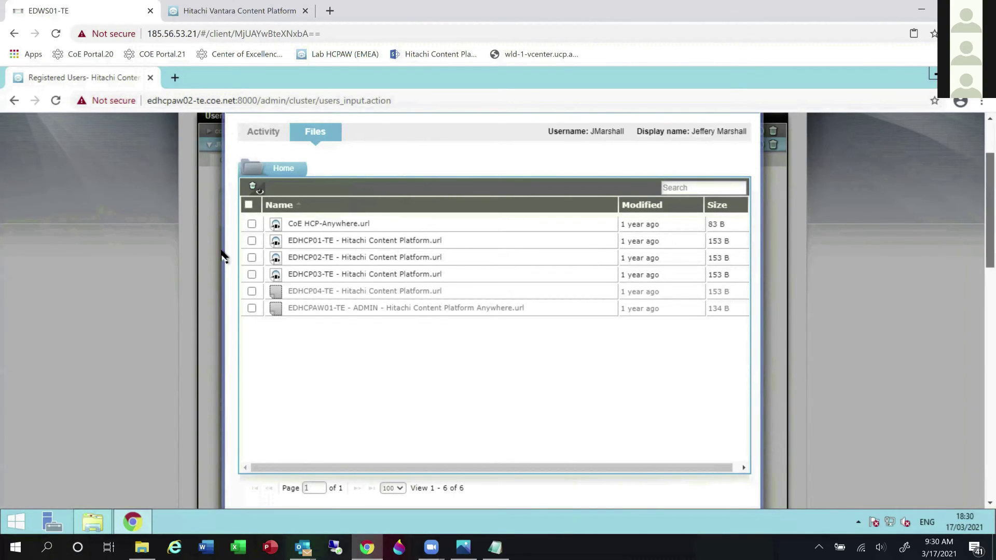
Step: Review the user's account activity events in Audit User, then close the audit
scroll(239, 249, up, 2)
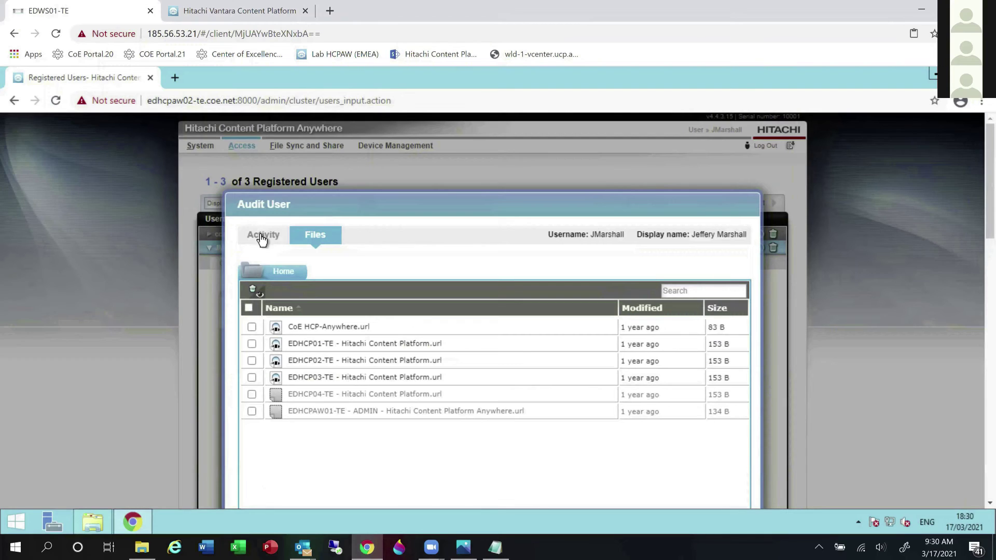
click(261, 235)
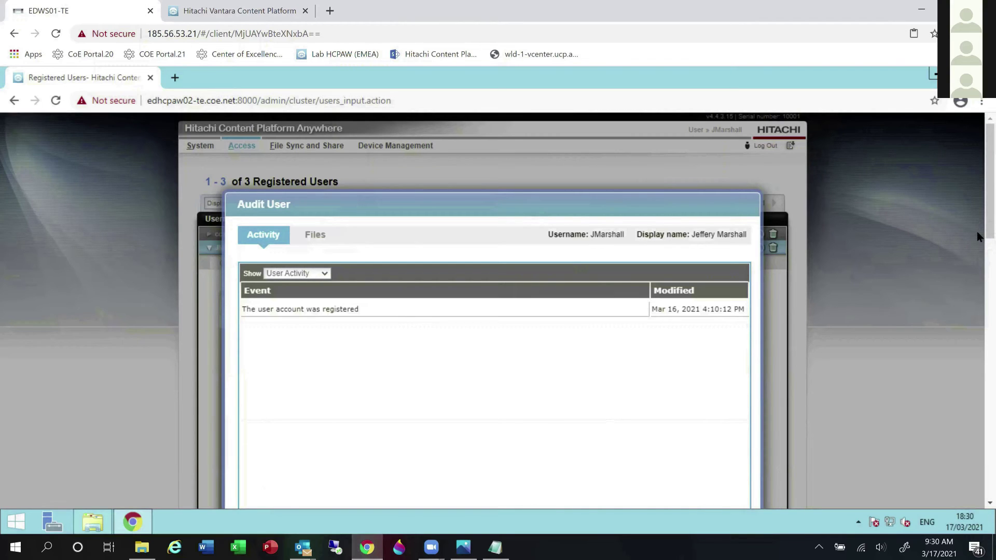
scroll(981, 259, down, 3)
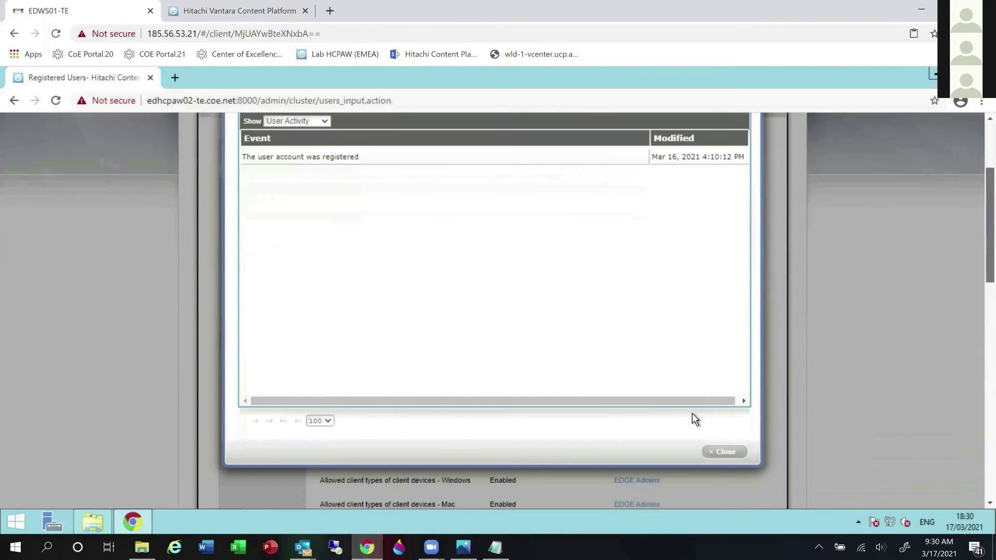
click(720, 452)
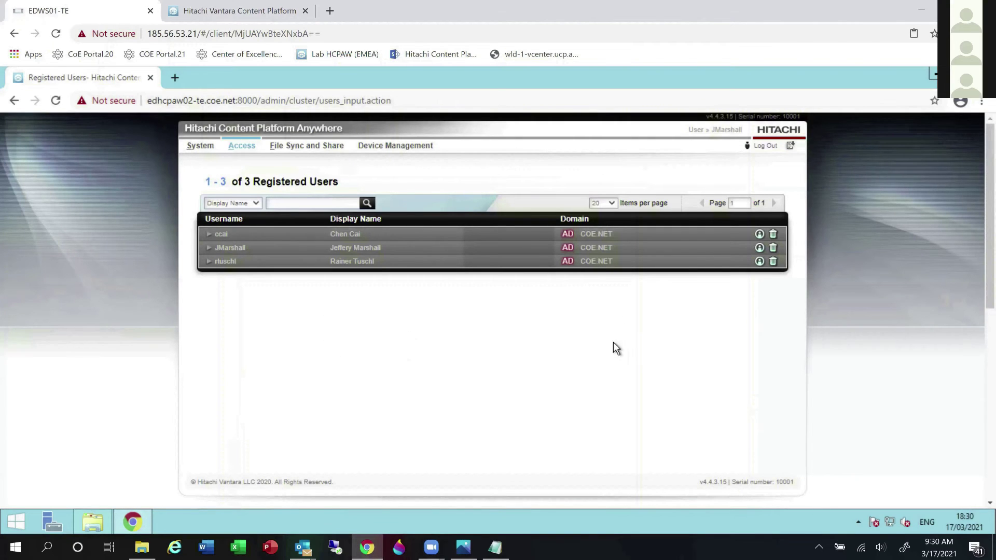
Step: Go to File Sync and Share > Team Folders and dismiss the Outlook meeting reminder
mouse_move(244, 153)
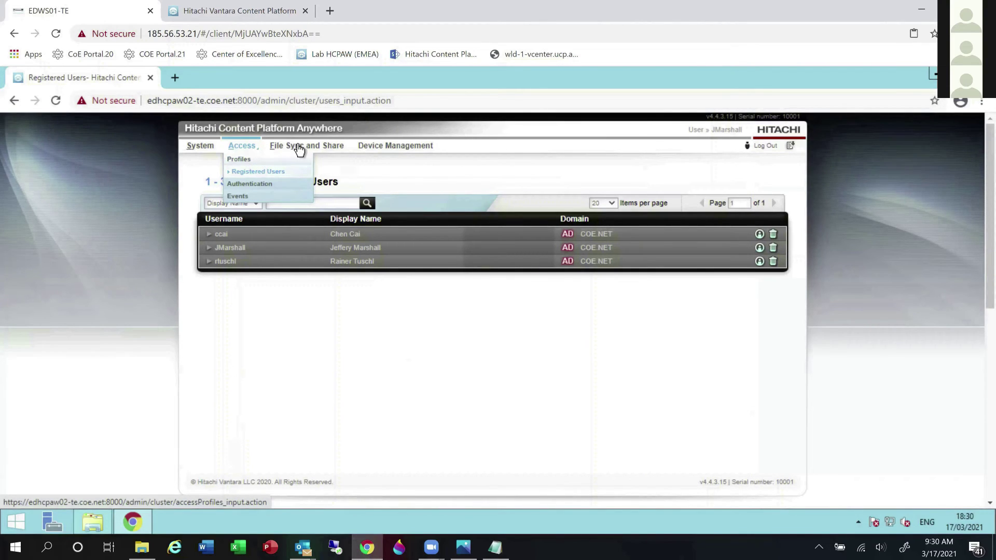
mouse_move(301, 149)
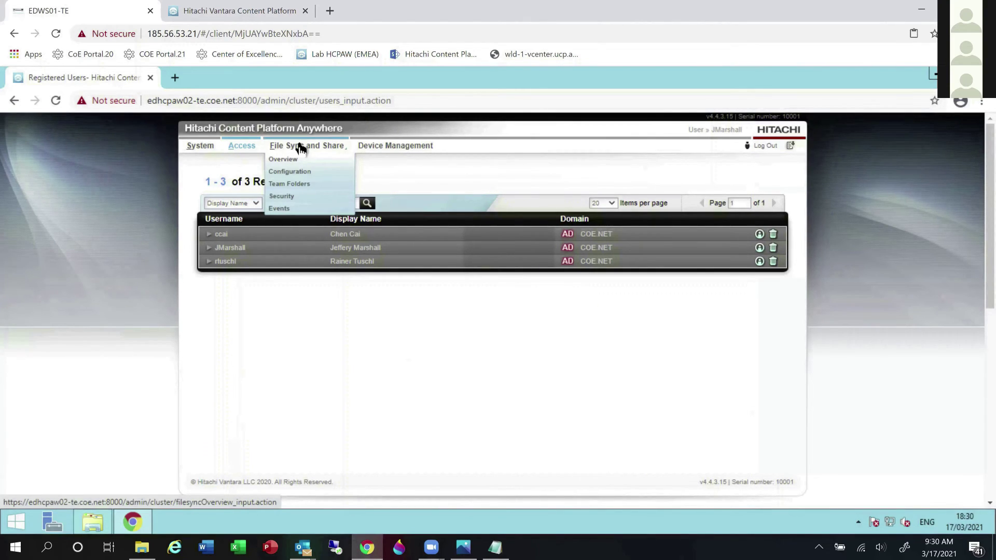
click(291, 186)
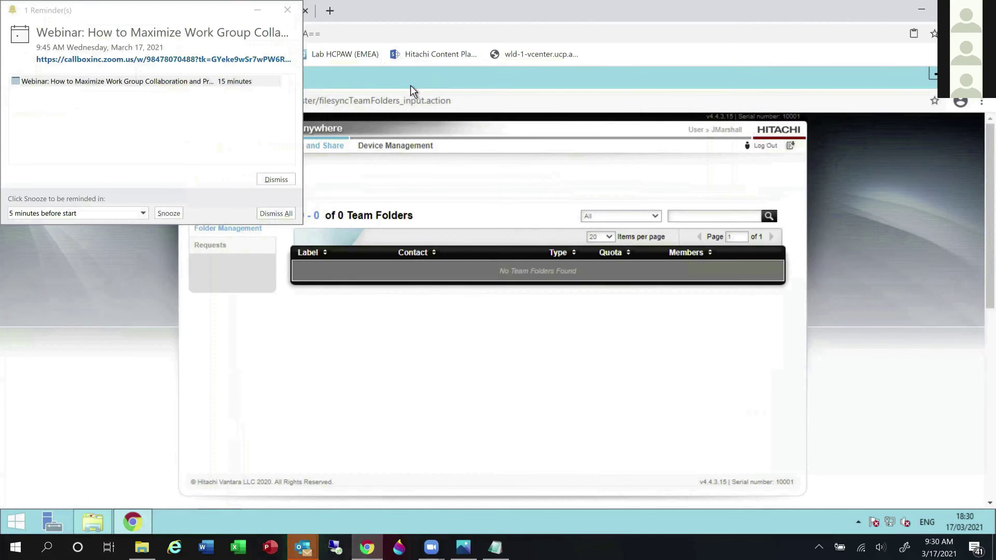
click(284, 214)
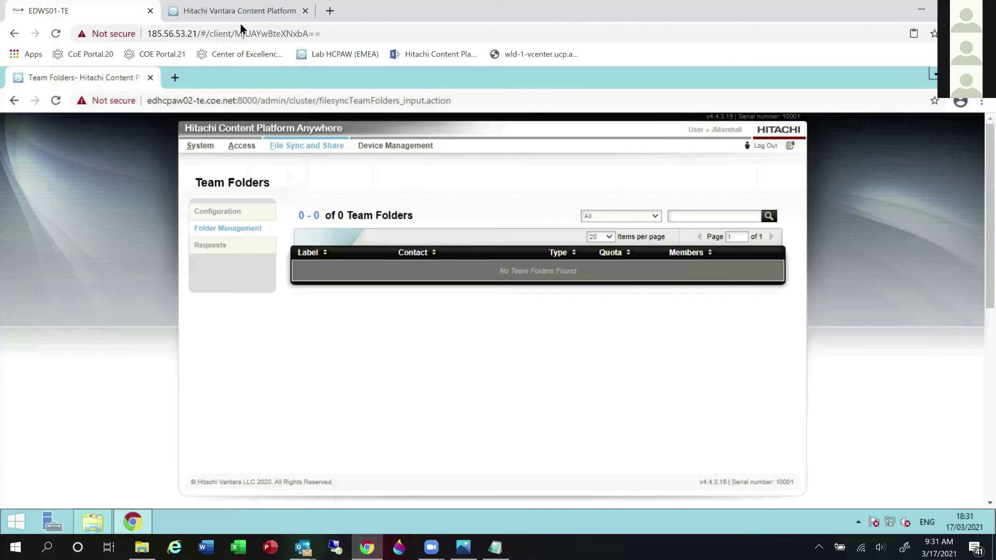
Step: Glance at the user portal's Home file list, then return to the admin console's Team Folders page
click(231, 11)
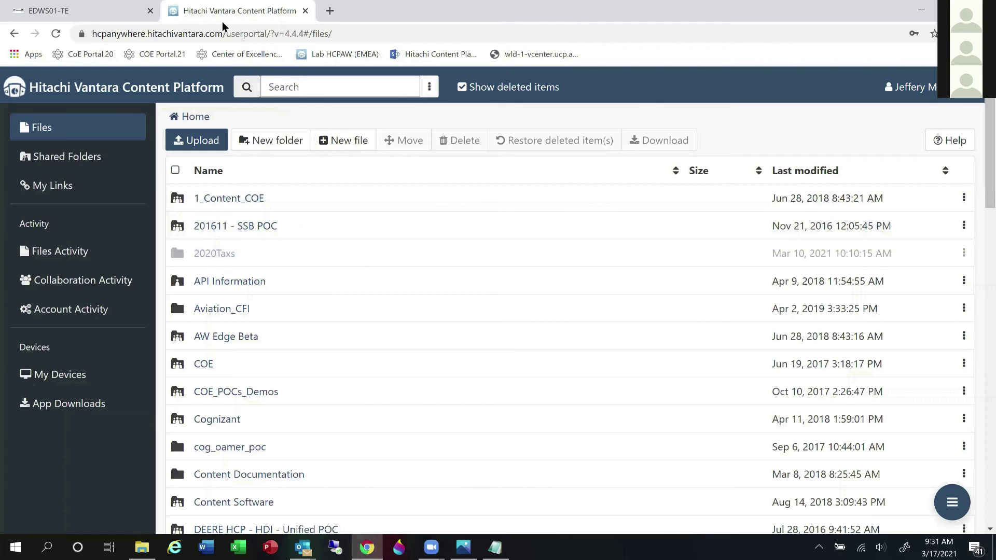
click(83, 15)
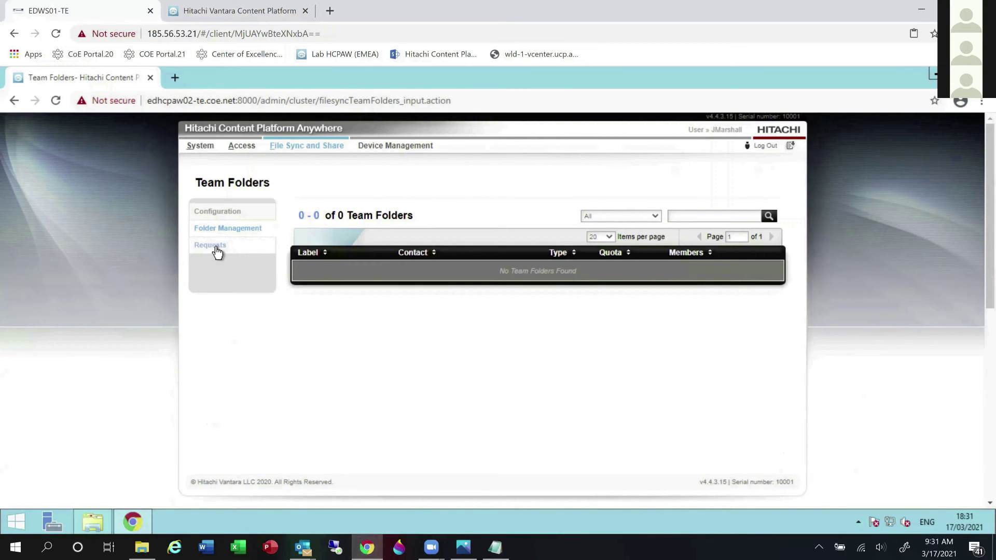
Step: Open the admin console's System overview with status panels, major events and usage charts
mouse_move(314, 150)
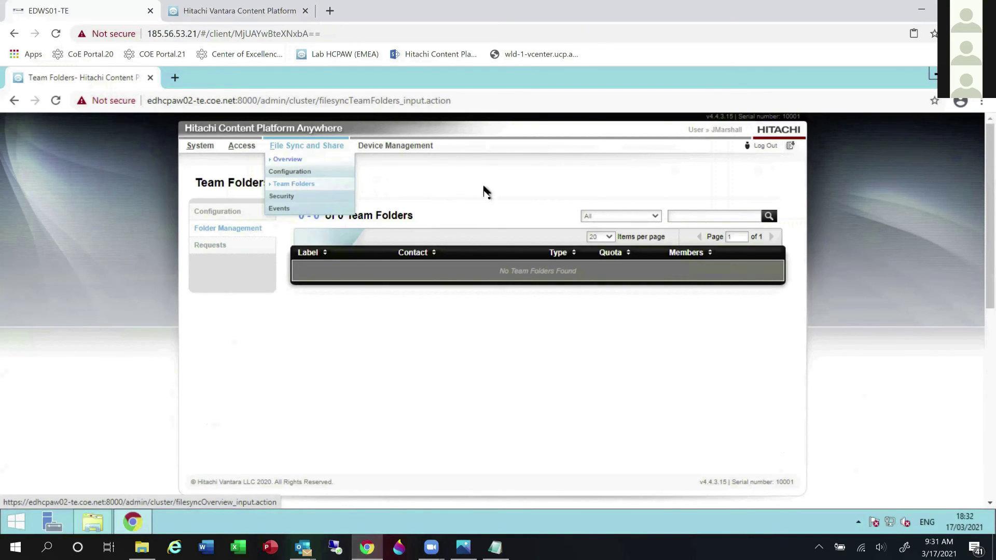
click(199, 146)
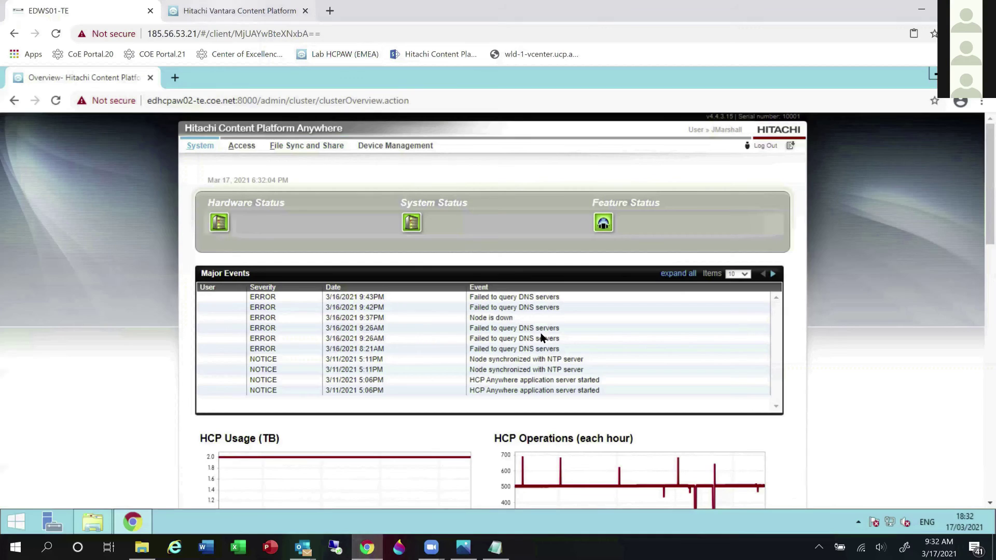
Step: Switch to the user portal tab listing 1_Content_COE/Cisco_VPN-CLient with the anyconnect zip
key(ctrl+Tab)
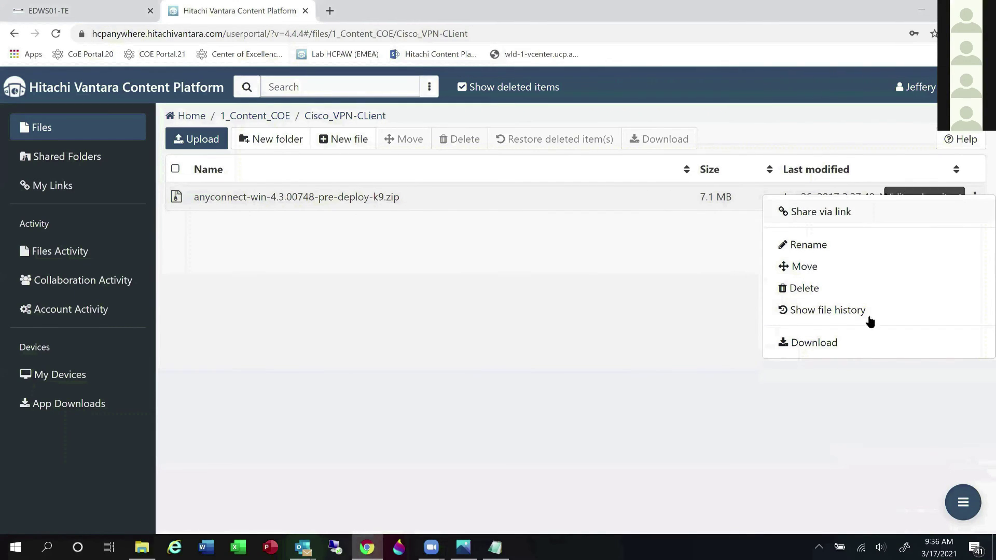
Step: View anyconnect-win-4.3.00748-pre-deploy-k9.zip's version history (one 7.1 MB May 11, 2020 version), then close it
click(851, 309)
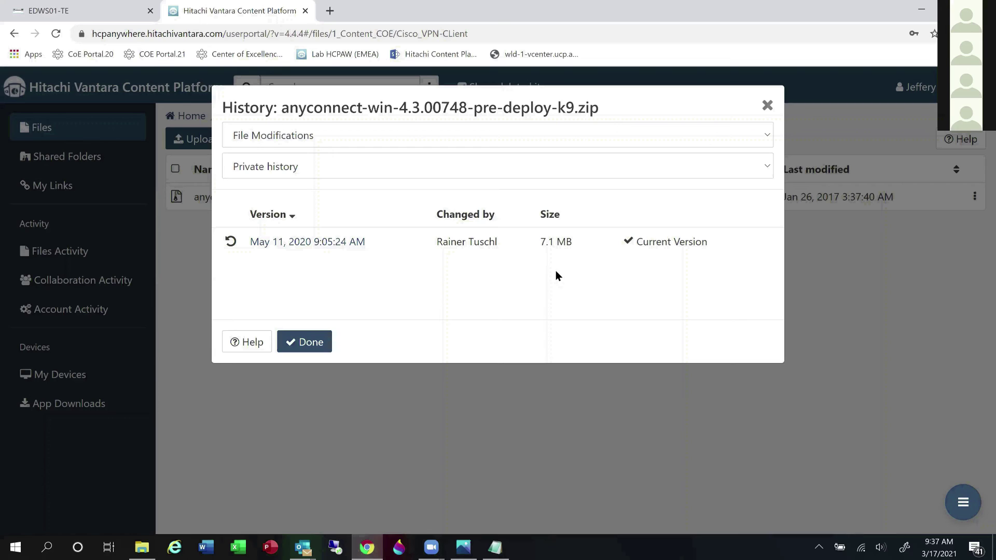
click(769, 107)
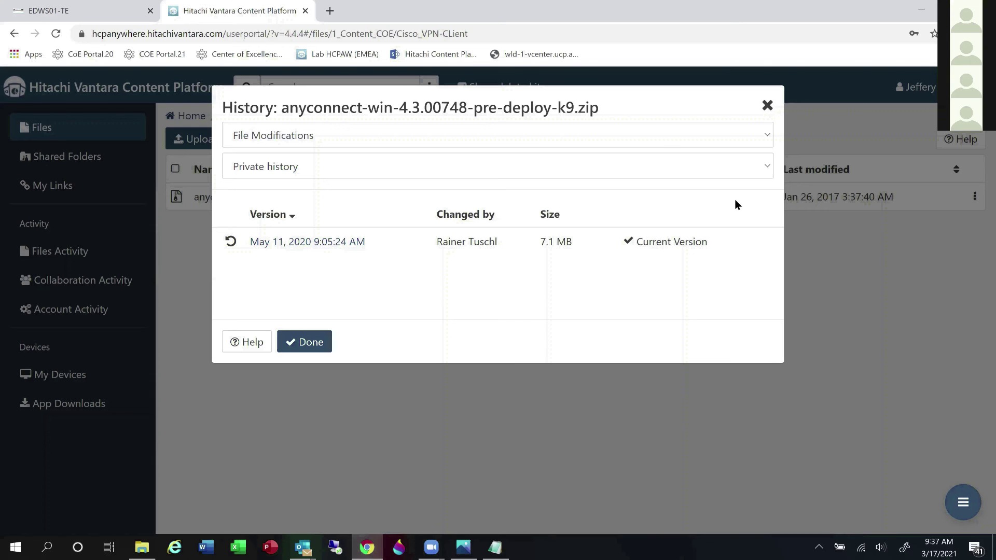